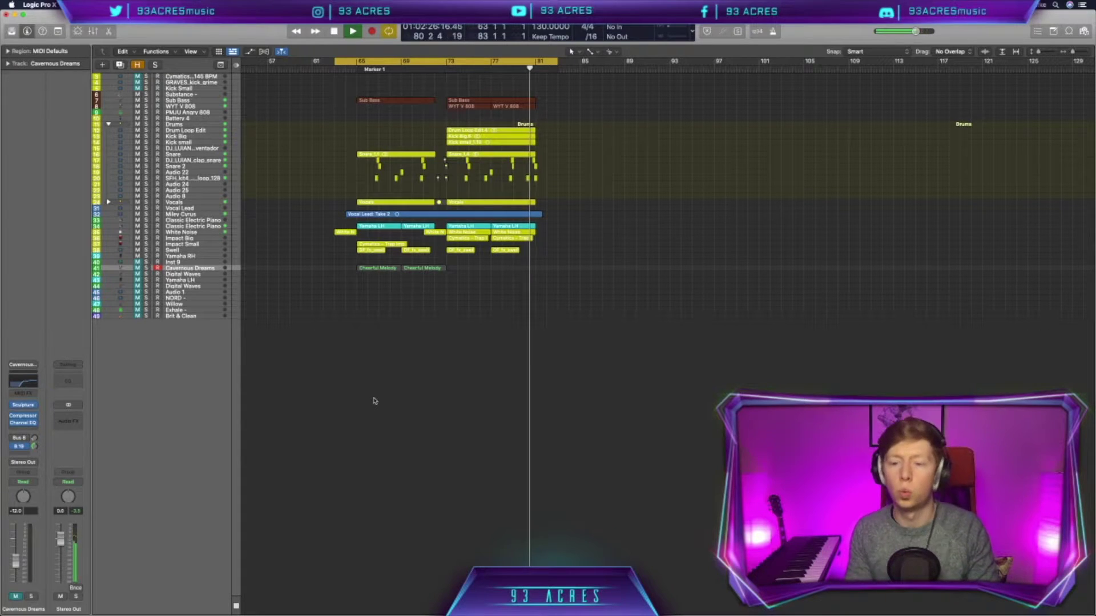
Step: Insert a mono Space Designer reverb on the Miley Cyrus vocal track and lower its wet level to -21 dB
{"action": "key", "text": "space"}
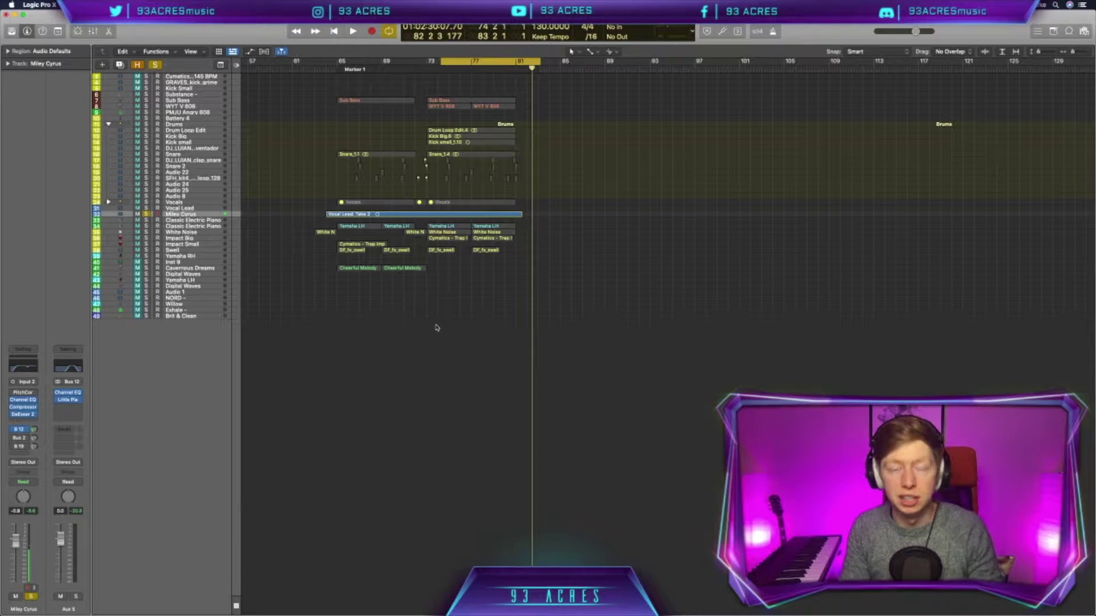
{"action": "left_click", "coordinate": [23, 420]}
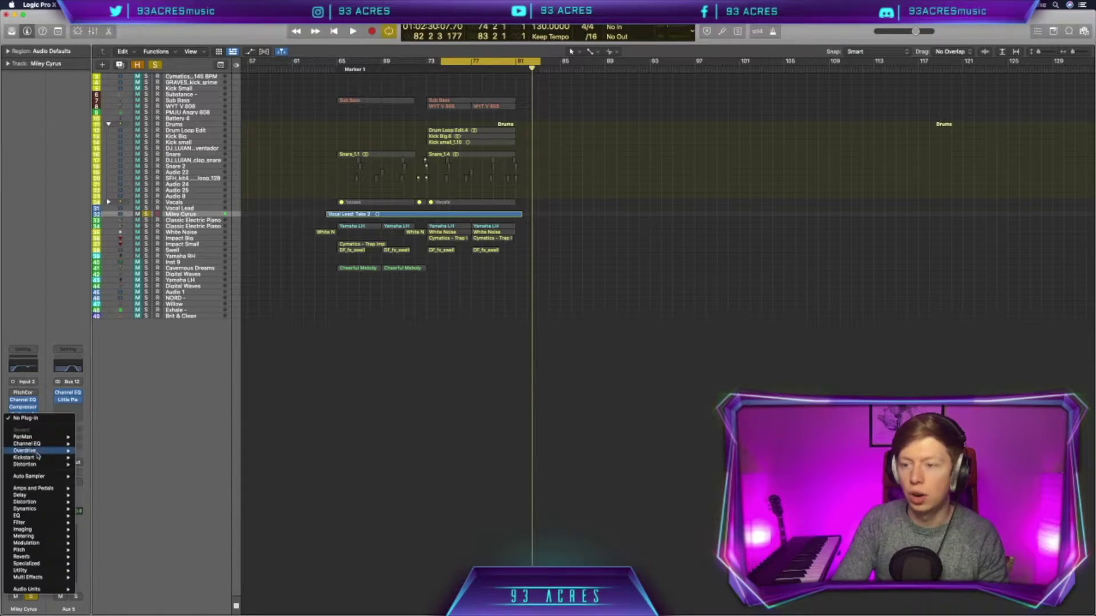
{"action": "mouse_move", "coordinate": [54, 558]}
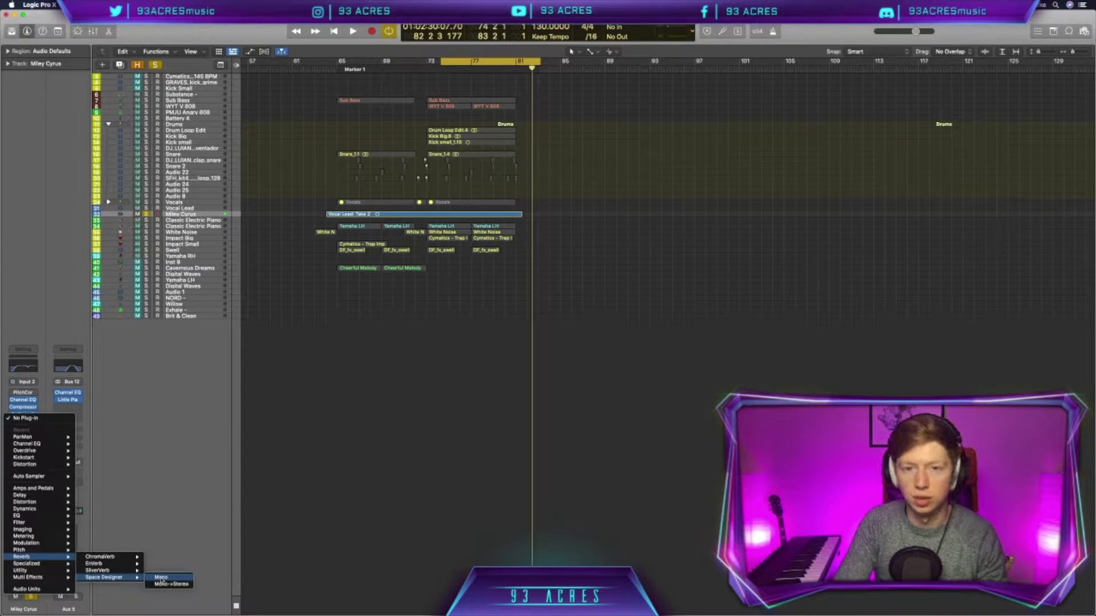
{"action": "left_click", "coordinate": [161, 577]}
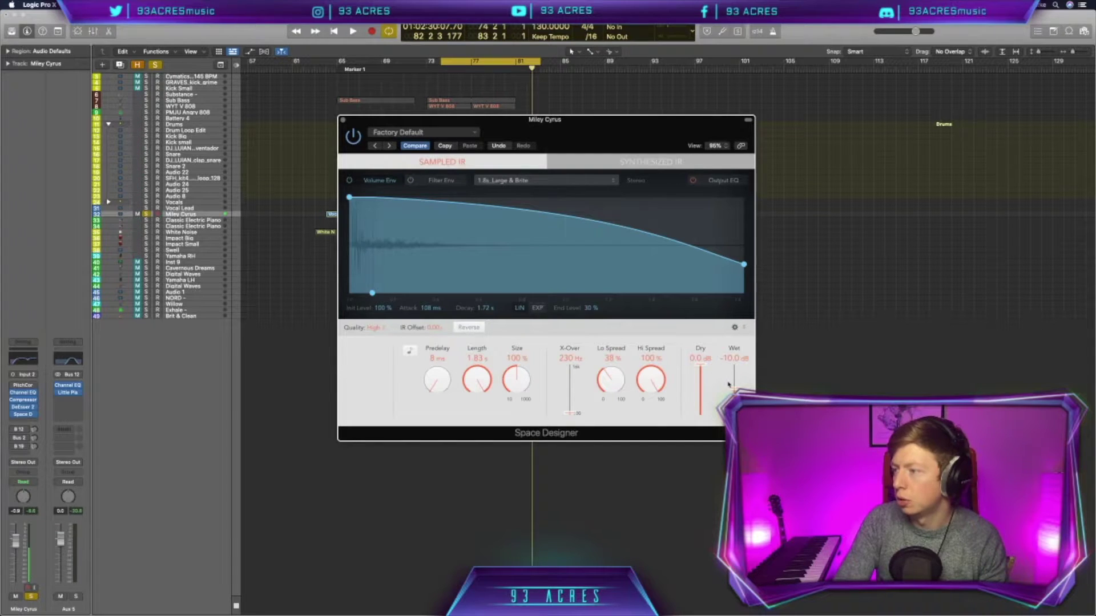
{"action": "left_click_drag", "start_coordinate": [733, 390], "coordinate": [732, 411]}
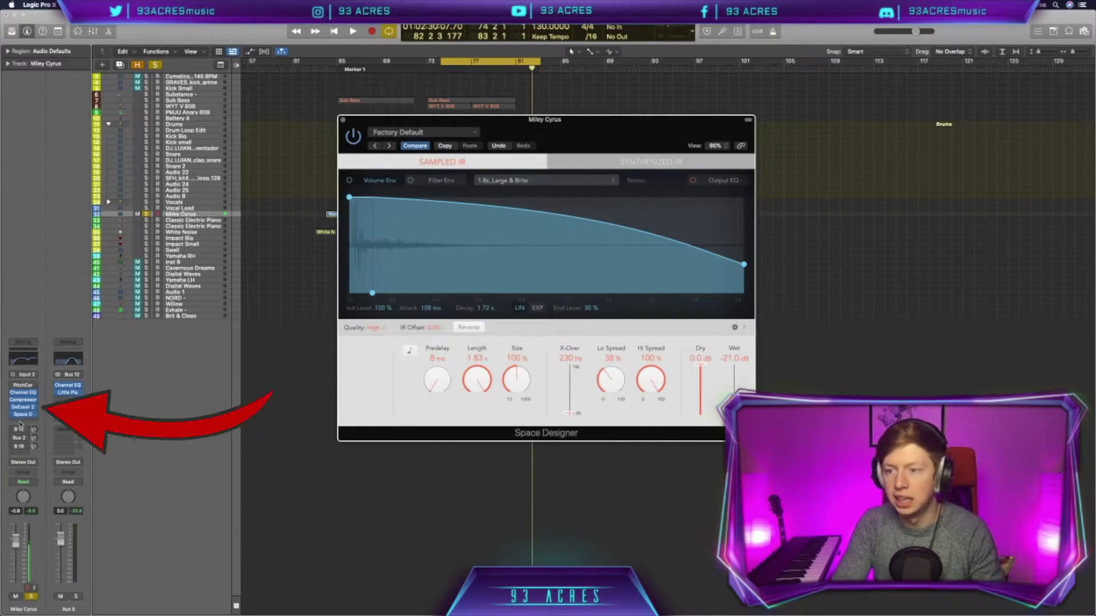
Step: Set Space Designer's size to 200% on the vocal and audition the loop with the reverb bypassed
{"action": "left_click", "coordinate": [182, 215]}
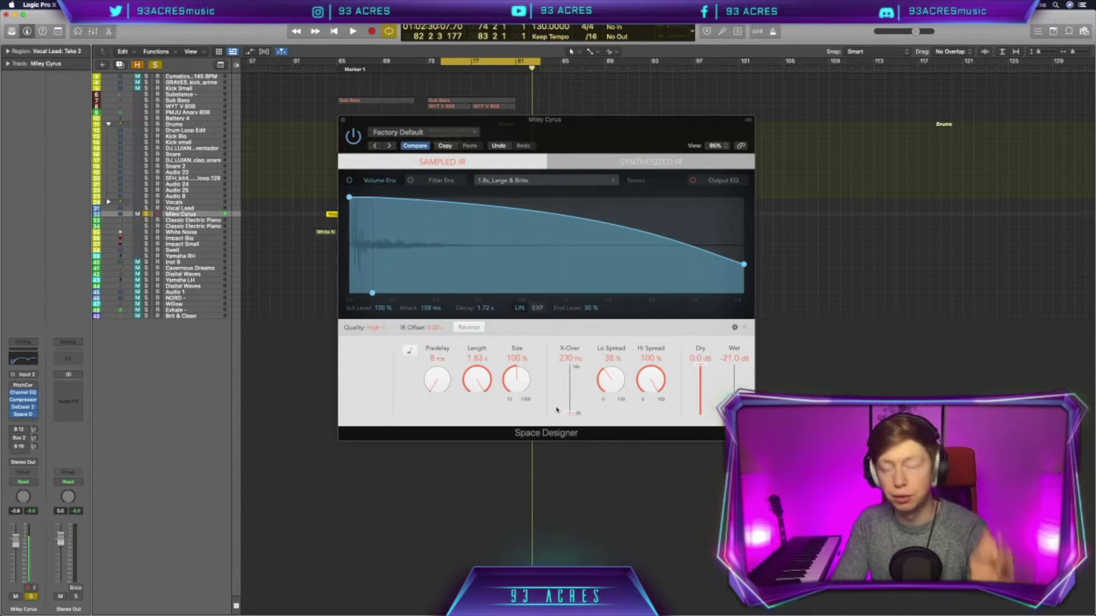
{"action": "left_click_drag", "start_coordinate": [512, 394], "coordinate": [514, 375]}
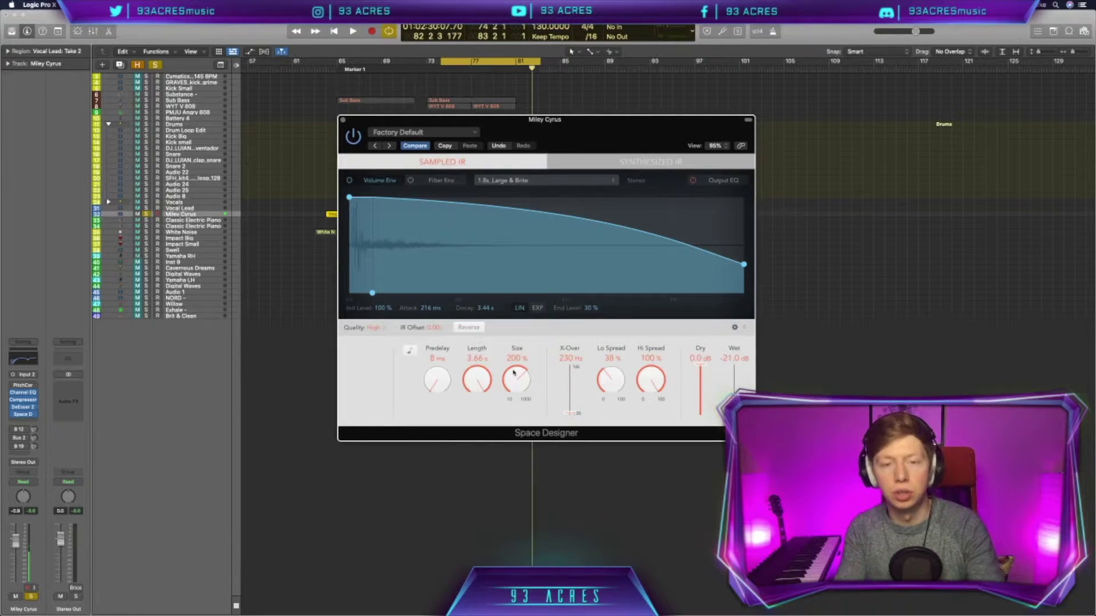
{"action": "key", "text": "space"}
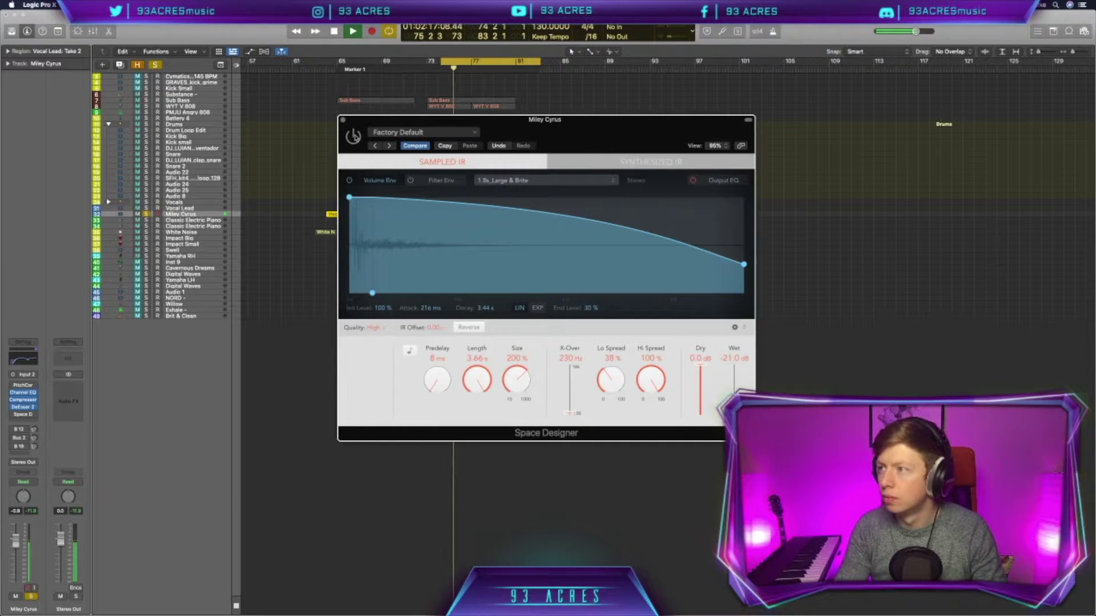
{"action": "key", "text": "space"}
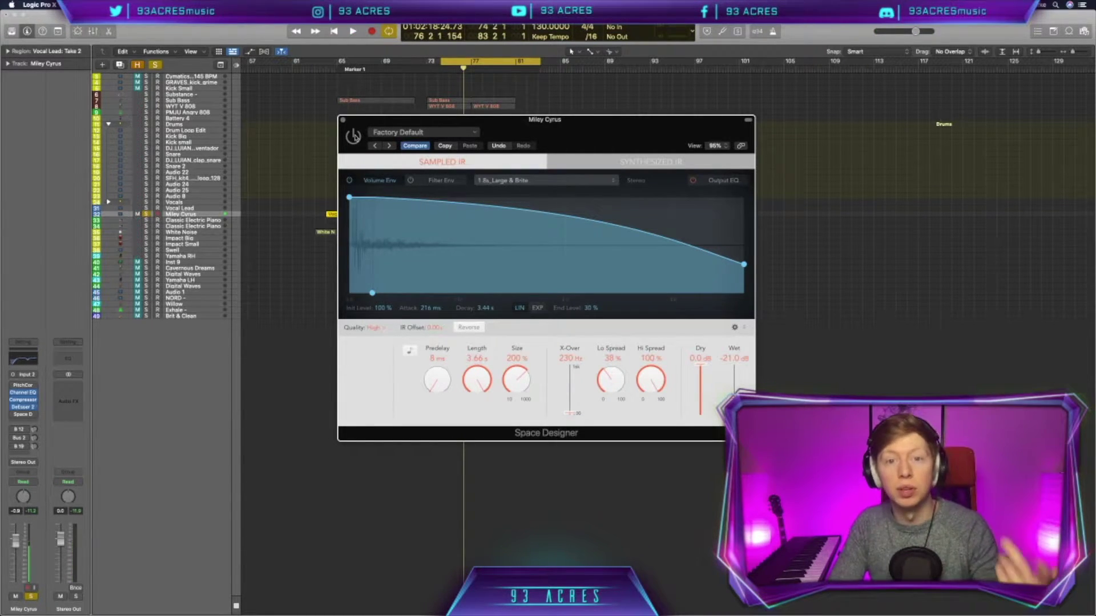
Step: Audition the vocal with Space Designer active and lower its wet level to -31 dB
{"action": "key", "text": "space"}
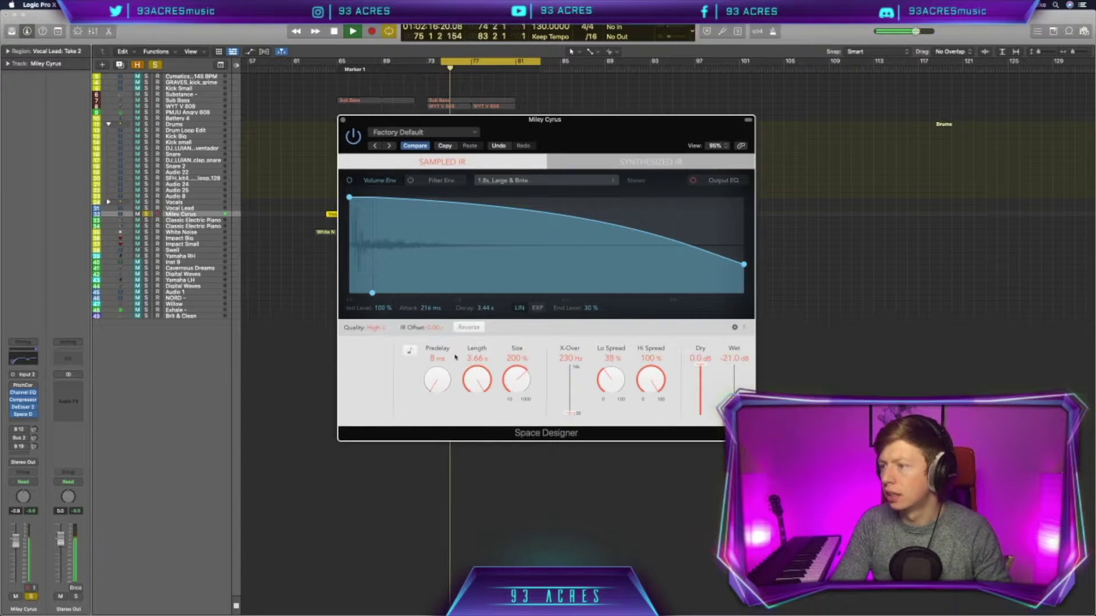
{"action": "key", "text": "space"}
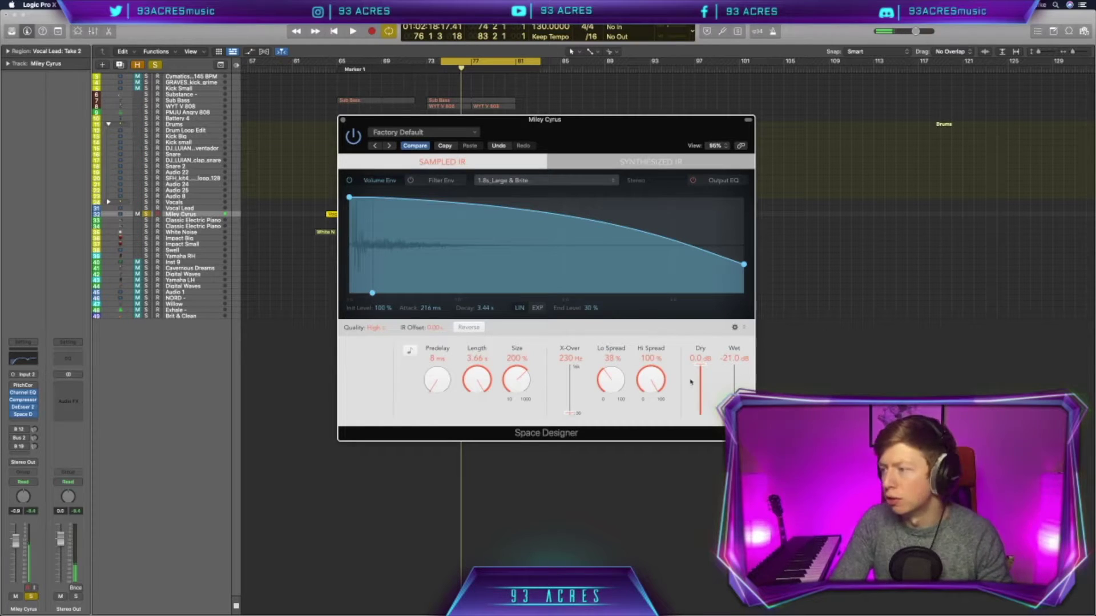
{"action": "key", "text": "space"}
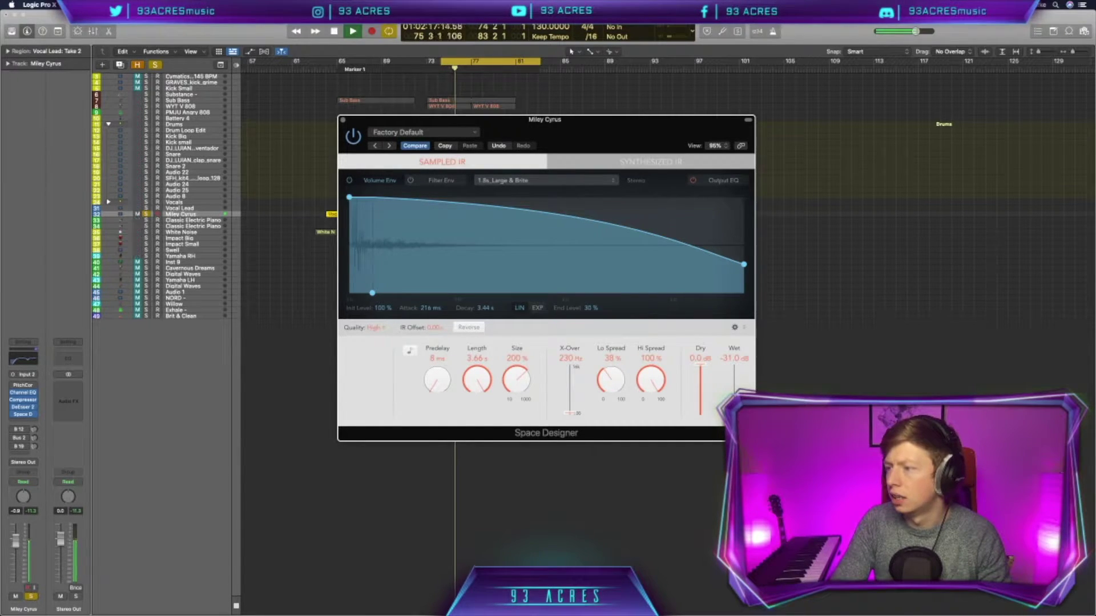
{"action": "key", "text": "space"}
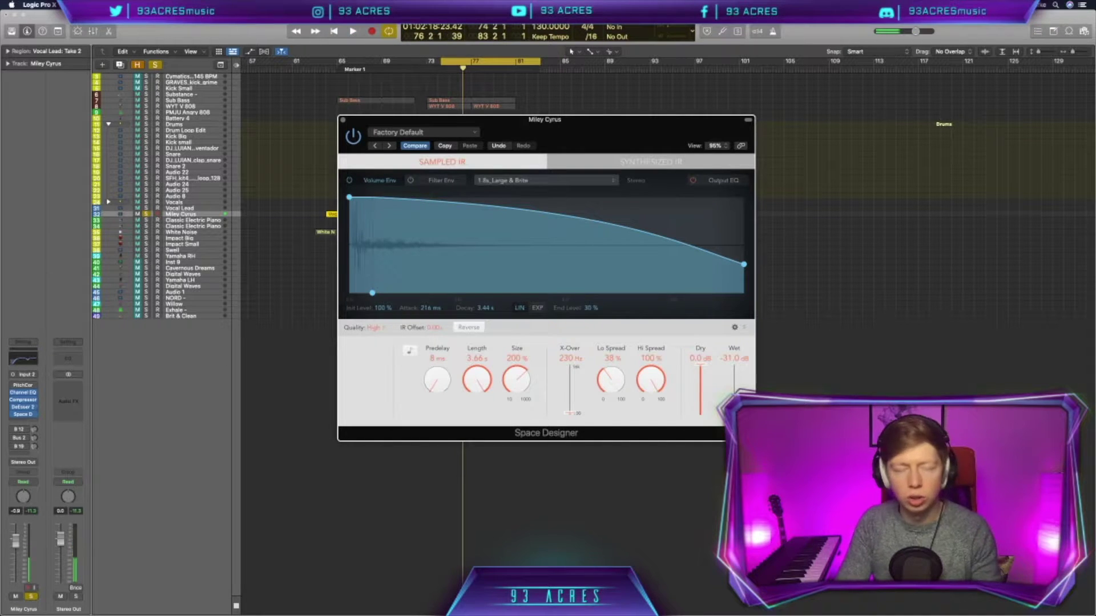
Step: Set Space Designer's predelay to 50 ms and play the vocal
{"action": "key", "text": "space"}
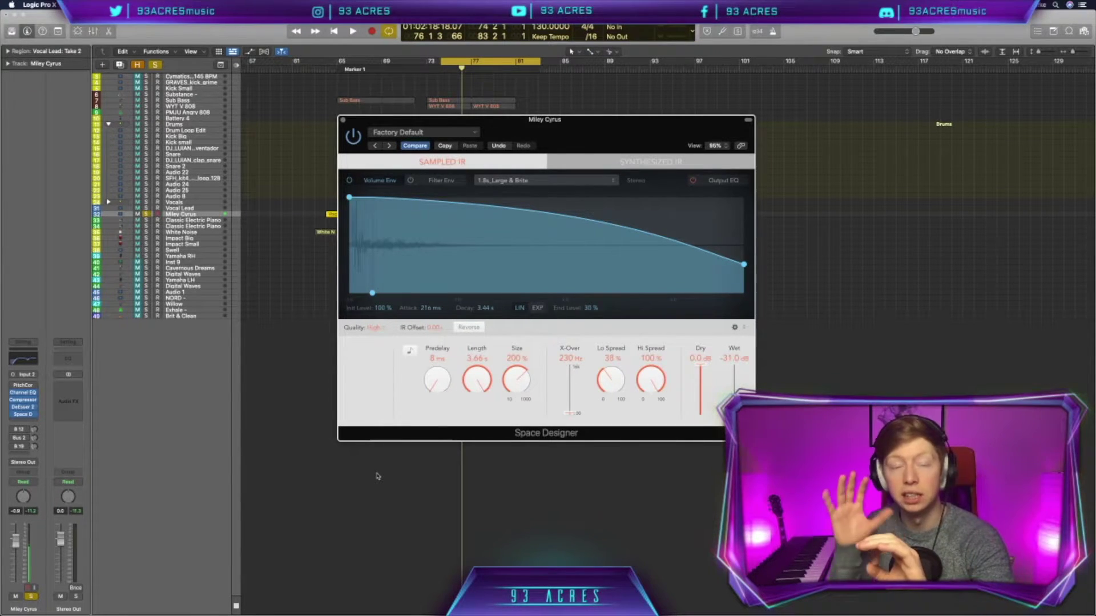
{"action": "left_click_drag", "start_coordinate": [434, 381], "coordinate": [434, 377]}
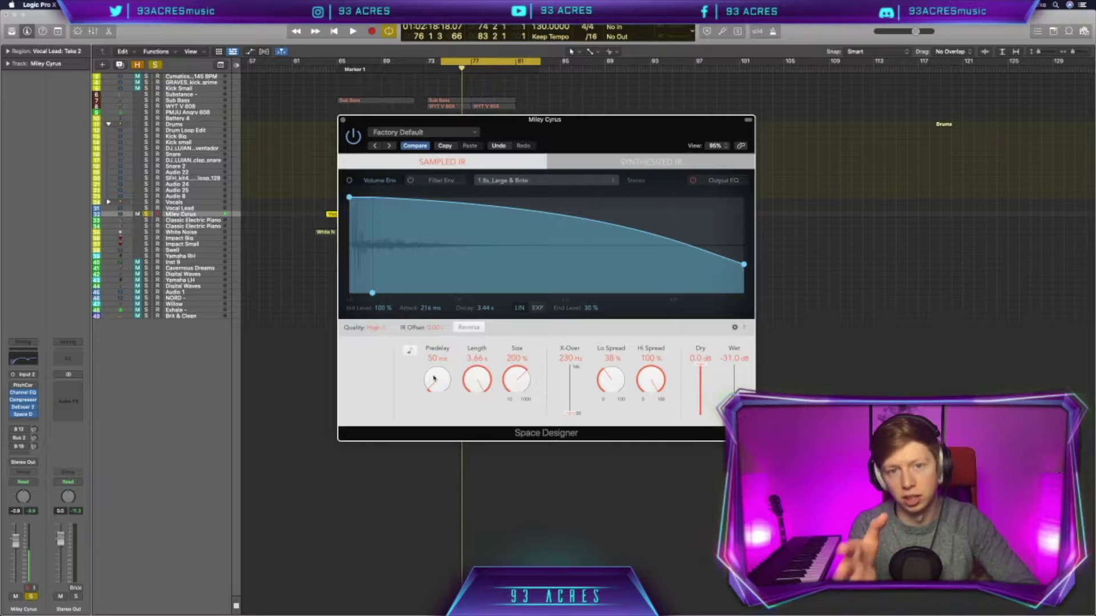
{"action": "key", "text": "space"}
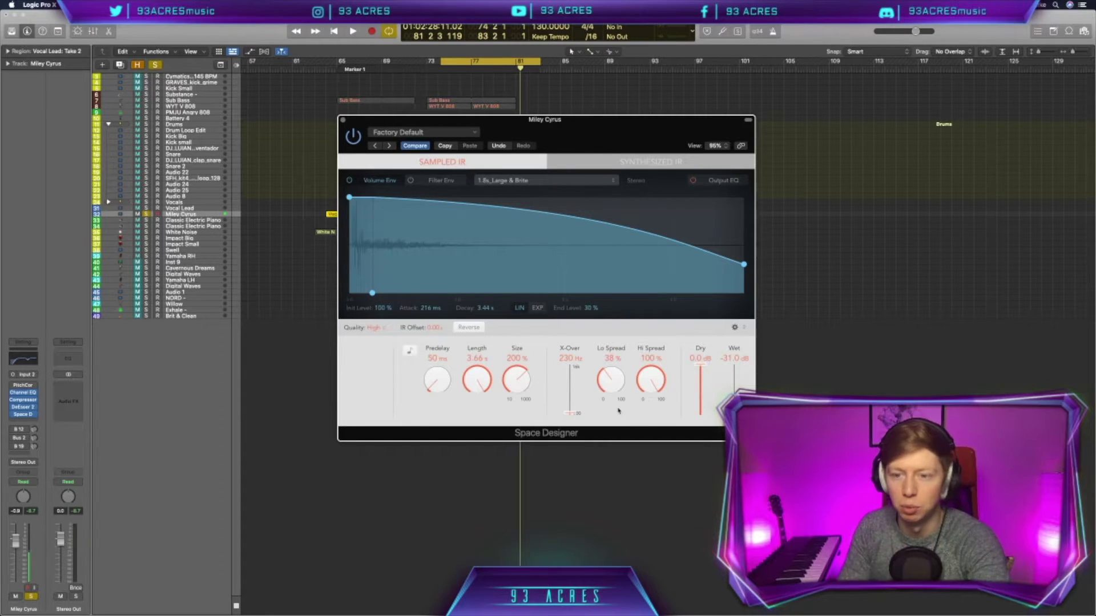
Step: Insert the Soundtoys Little Plate reverb after Space Designer on the vocal track
{"action": "left_click", "coordinate": [33, 414]}
{"action": "mouse_move", "coordinate": [57, 589]}
{"action": "mouse_move", "coordinate": [124, 609]}
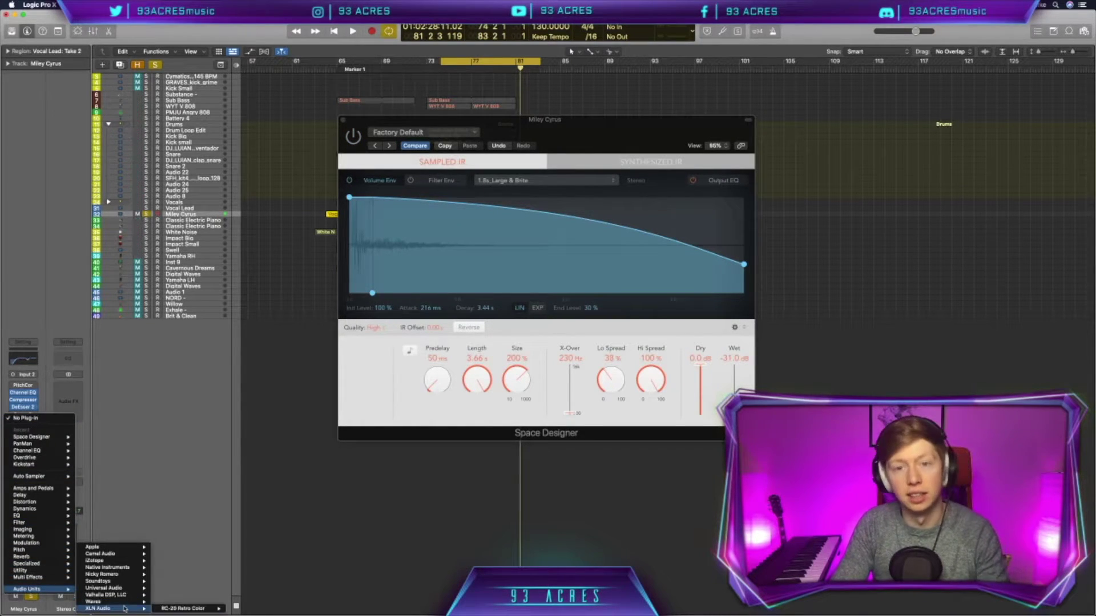
{"action": "mouse_move", "coordinate": [100, 581]}
{"action": "left_click", "coordinate": [182, 551]}
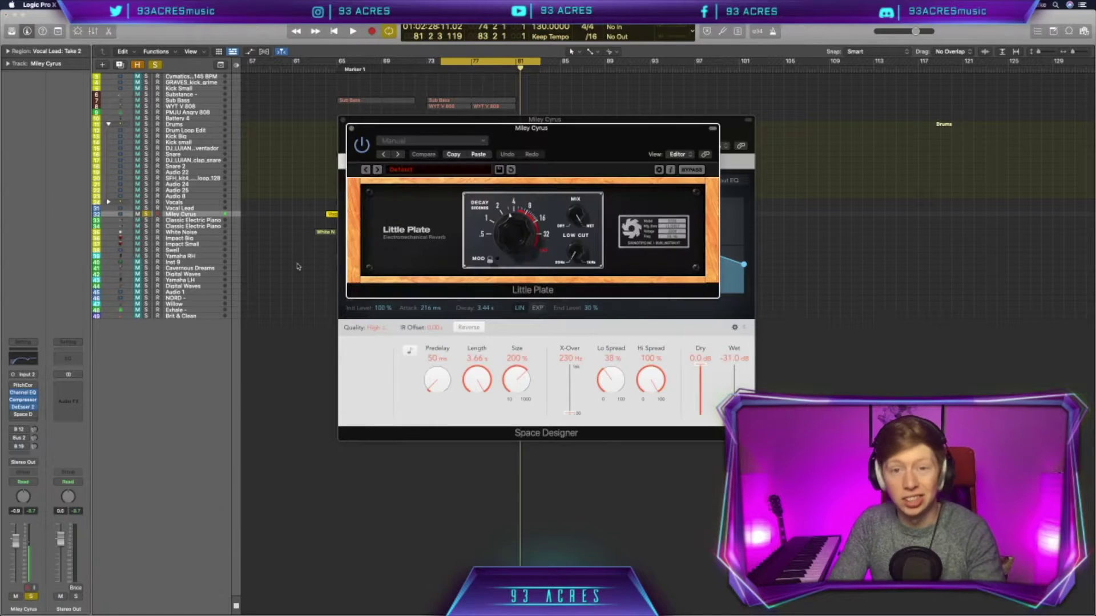
Step: Raise Little Plate's low cut, reposition its window over the arrangement, and audition the plate reverb on the vocal
{"action": "left_click_drag", "start_coordinate": [577, 253], "coordinate": [585, 168]}
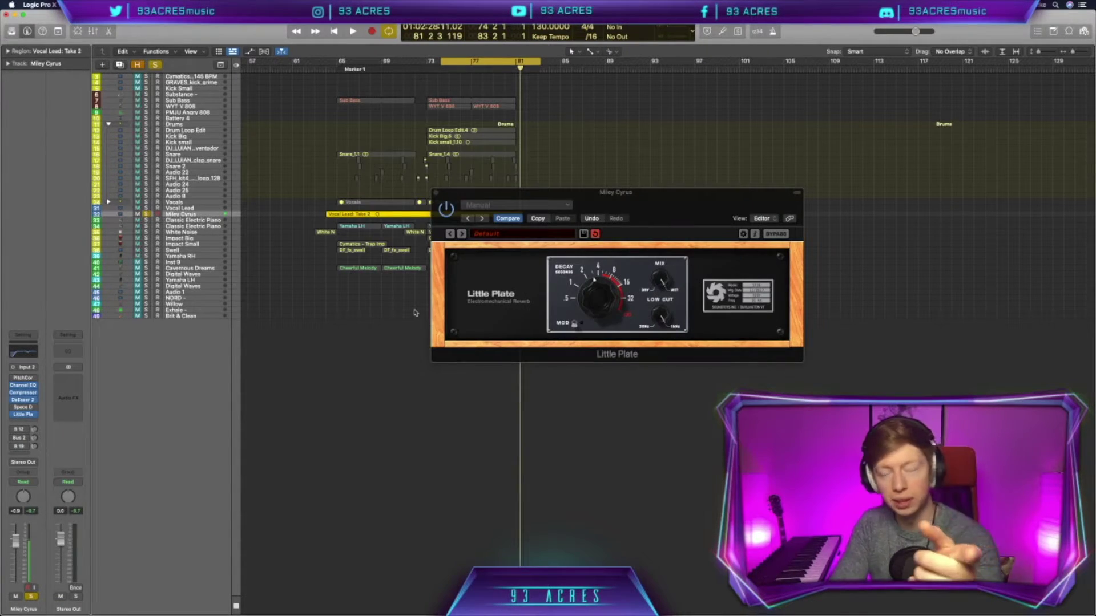
{"action": "left_click_drag", "start_coordinate": [653, 211], "coordinate": [544, 288]}
{"action": "key", "text": "space"}
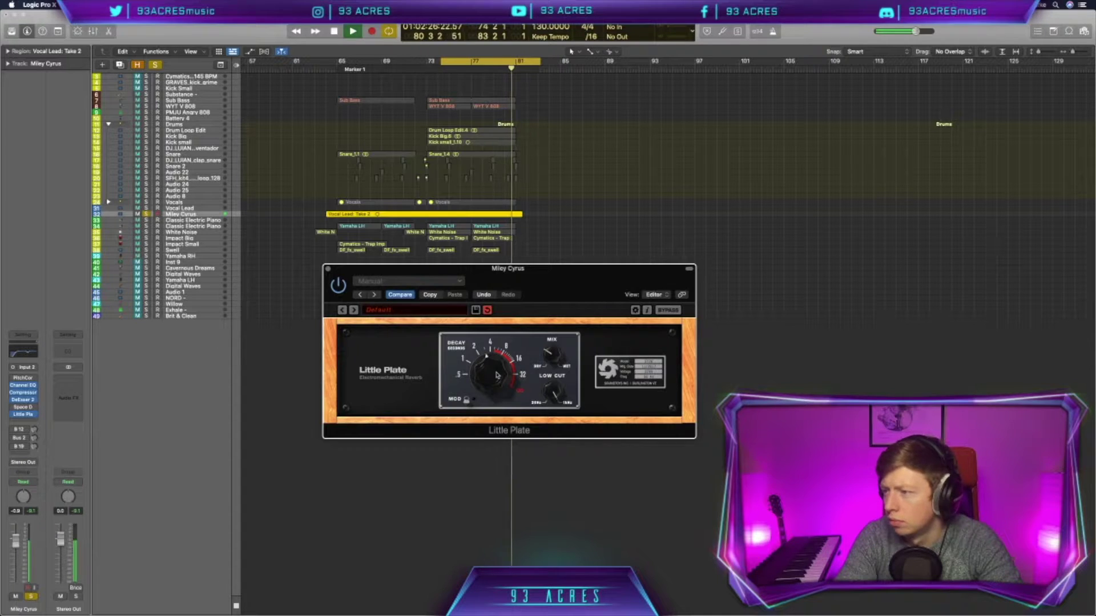
{"action": "key", "text": "space"}
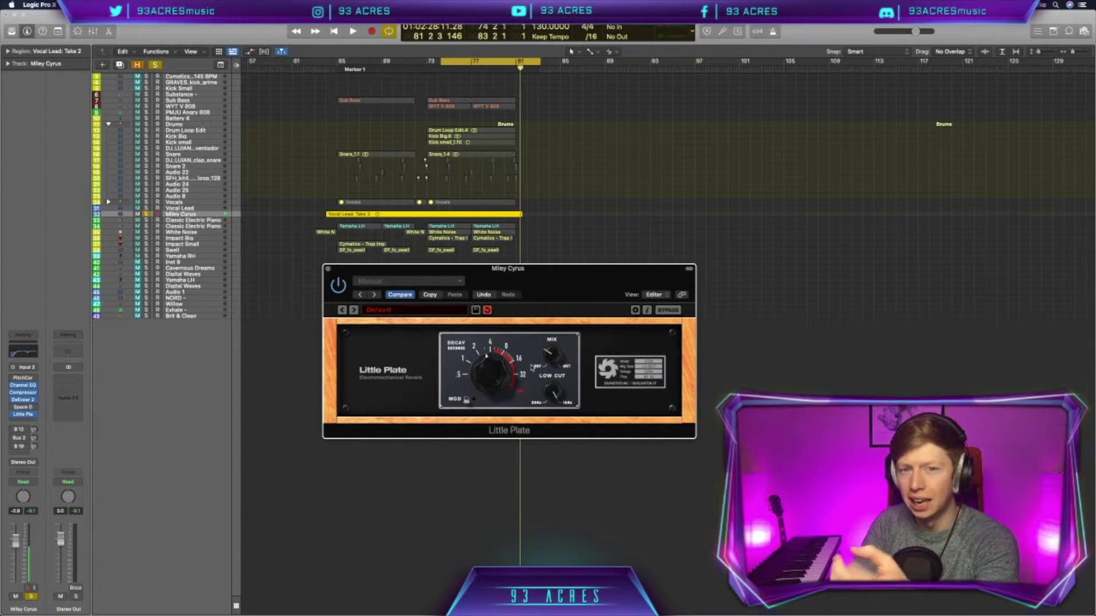
Step: Bypass Little Plate on the vocal track and close its window
{"action": "left_click", "coordinate": [26, 414]}
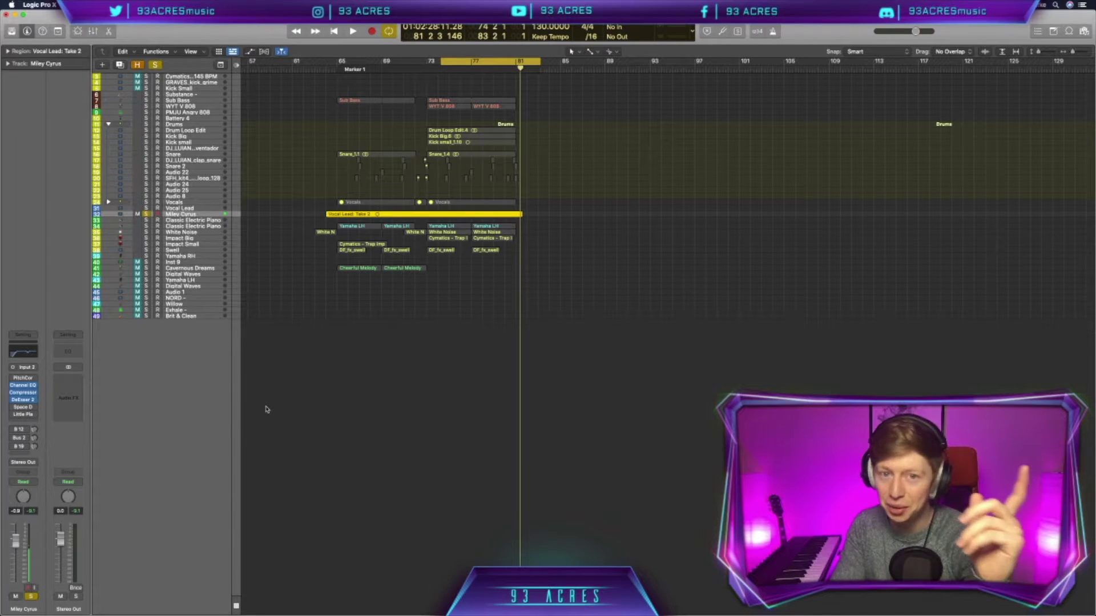
{"action": "left_click", "coordinate": [25, 415]}
{"action": "left_click", "coordinate": [328, 270]}
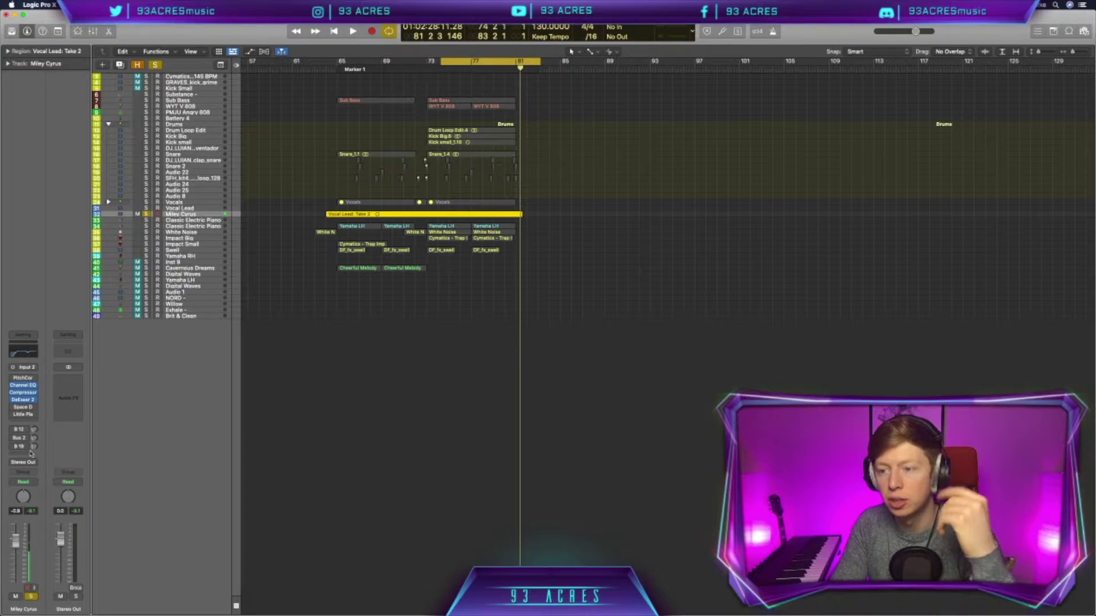
Step: Add a new send from the vocal track to Bus 22
{"action": "left_click", "coordinate": [26, 452]}
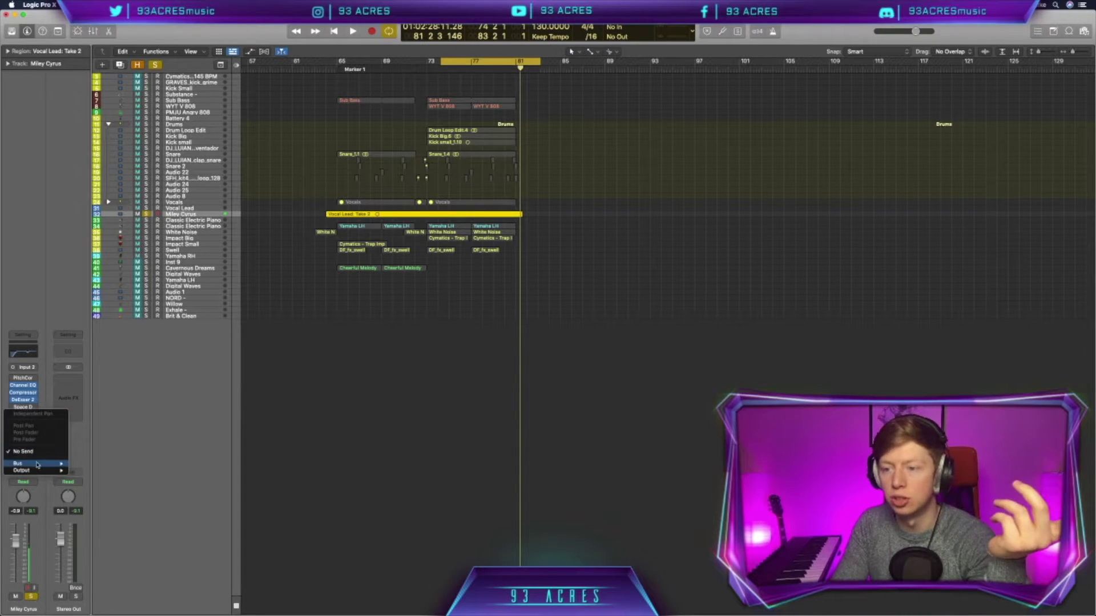
{"action": "mouse_move", "coordinate": [40, 467]}
{"action": "left_click", "coordinate": [94, 466]}
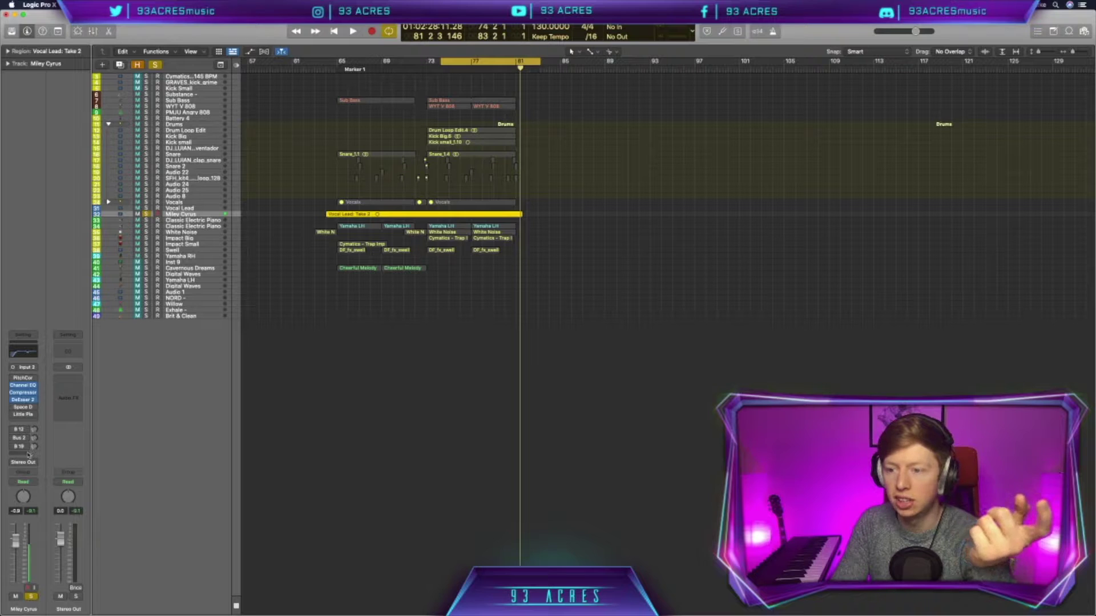
{"action": "left_click", "coordinate": [27, 454]}
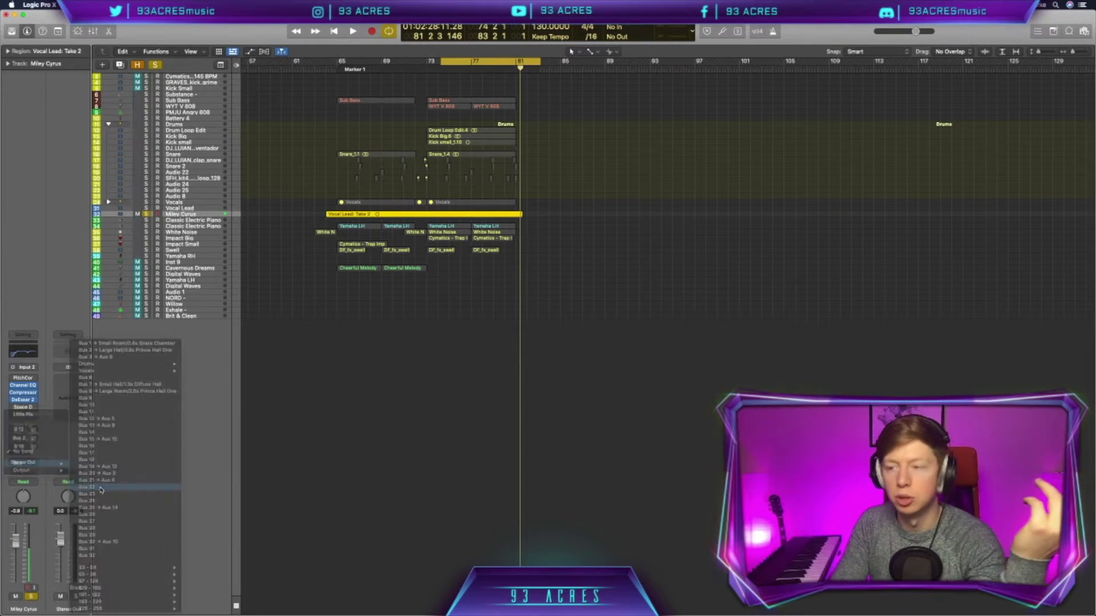
{"action": "left_click", "coordinate": [98, 488]}
Step: Add a Channel EQ to the Bus 22 aux with a low cut just under 1 kHz and a high cut around 3 kHz
{"action": "left_click", "coordinate": [67, 369]}
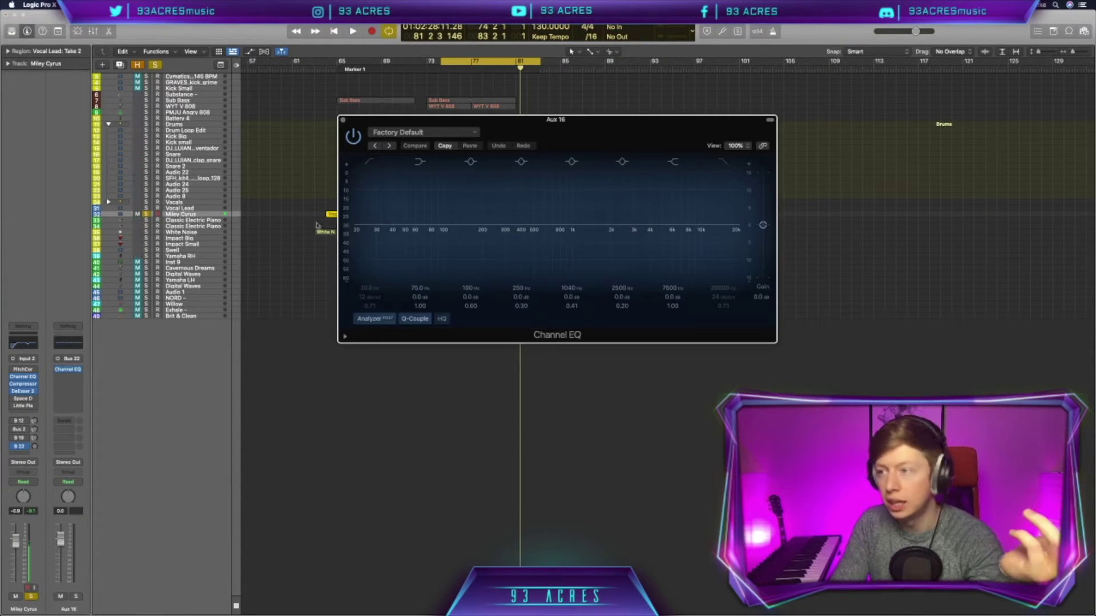
{"action": "left_click", "coordinate": [371, 164]}
{"action": "left_click_drag", "start_coordinate": [370, 284], "coordinate": [370, 242]}
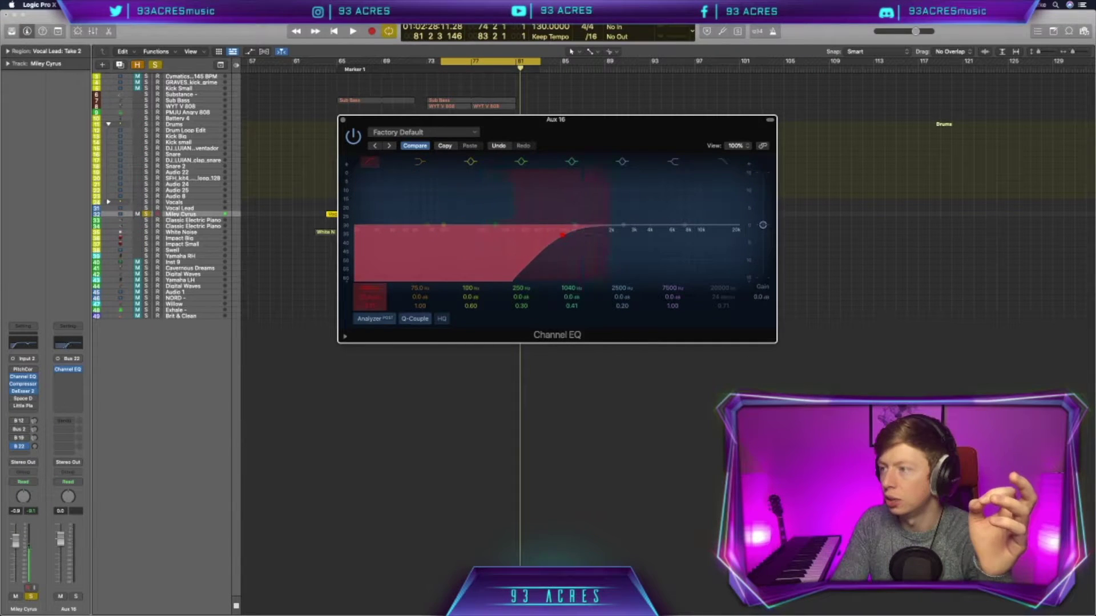
{"action": "left_click", "coordinate": [724, 163]}
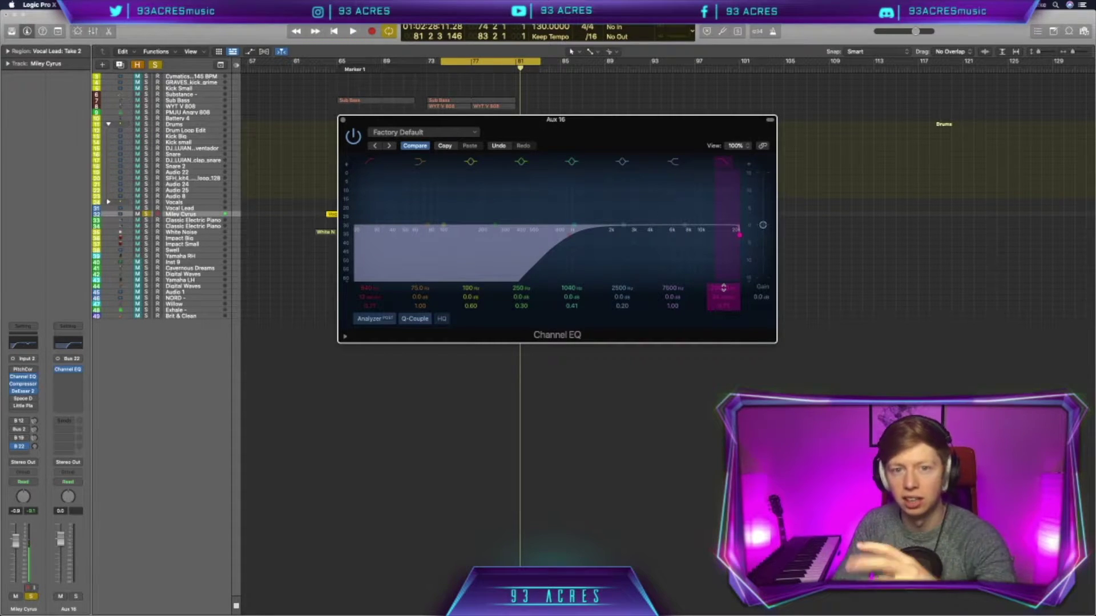
{"action": "left_click_drag", "start_coordinate": [724, 287], "coordinate": [724, 320]}
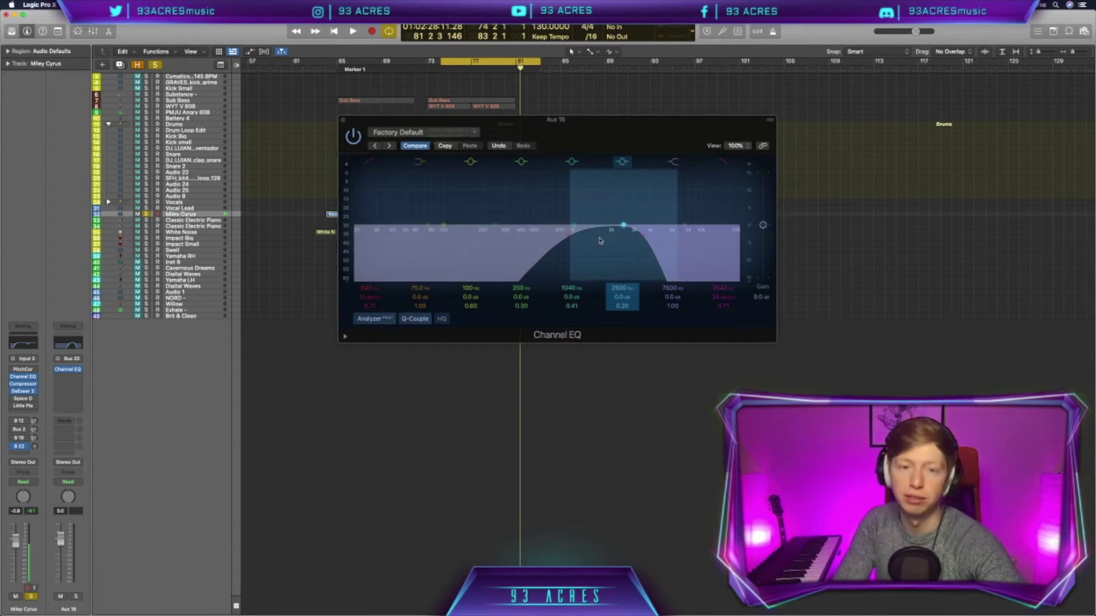
{"action": "left_click", "coordinate": [343, 121]}
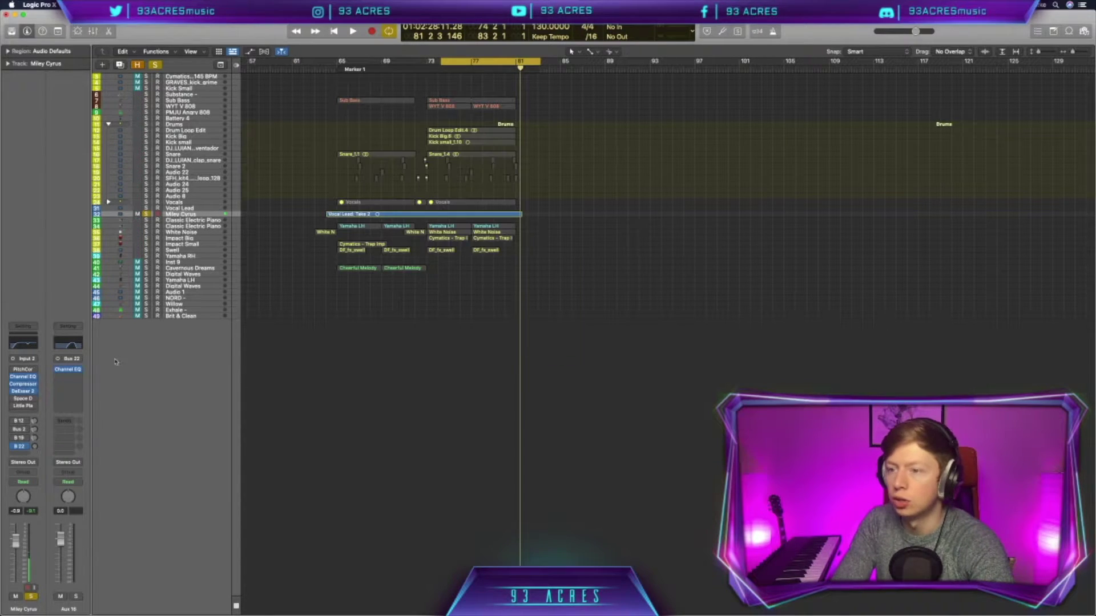
Step: Insert Space Designer after the EQ on the aux, with size 190% and Lo Spread 22%, and raise its predelay
{"action": "left_click", "coordinate": [68, 377]}
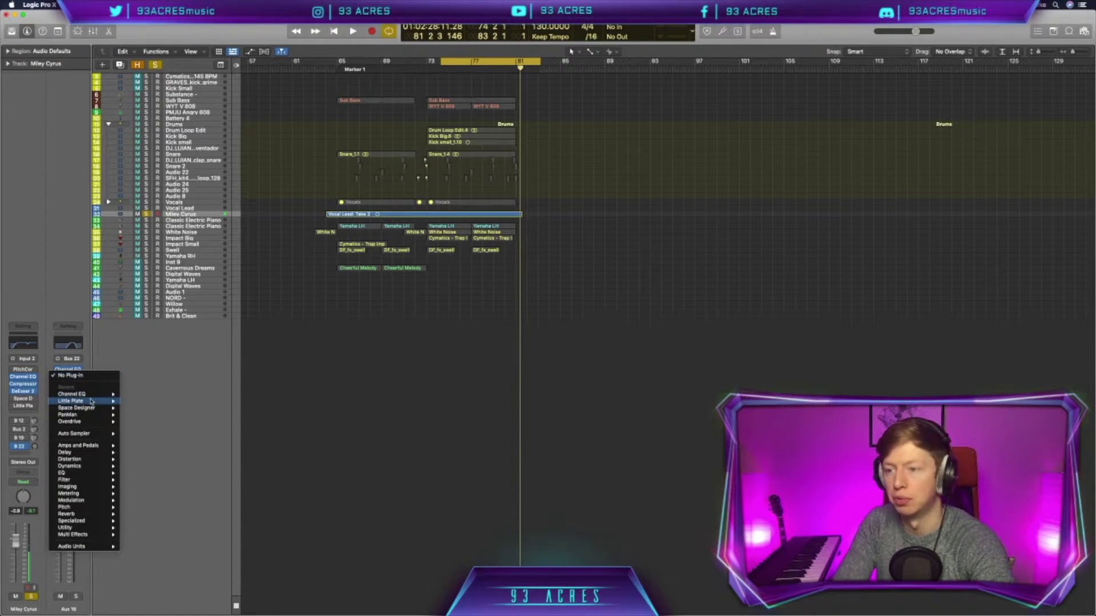
{"action": "left_click", "coordinate": [136, 408]}
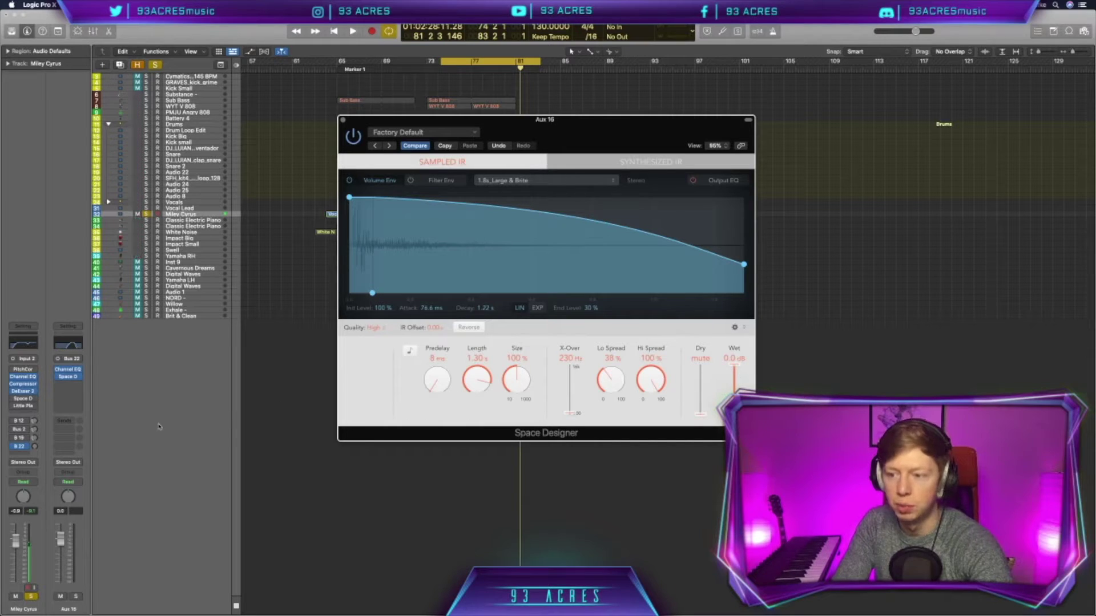
{"action": "left_click_drag", "start_coordinate": [37, 434], "coordinate": [36, 448]}
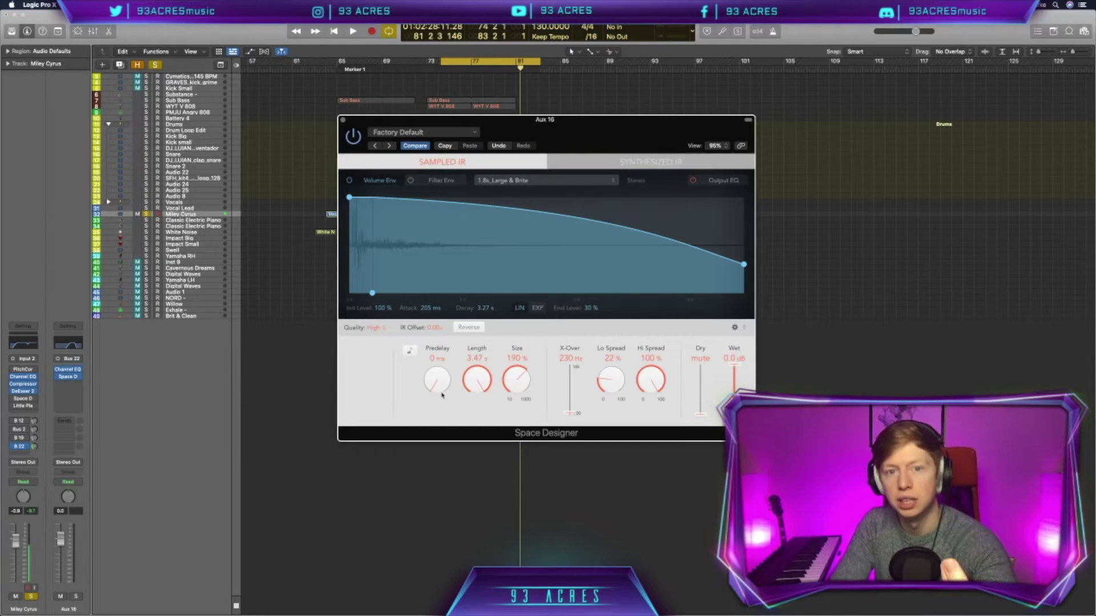
{"action": "left_click_drag", "start_coordinate": [442, 395], "coordinate": [443, 382]}
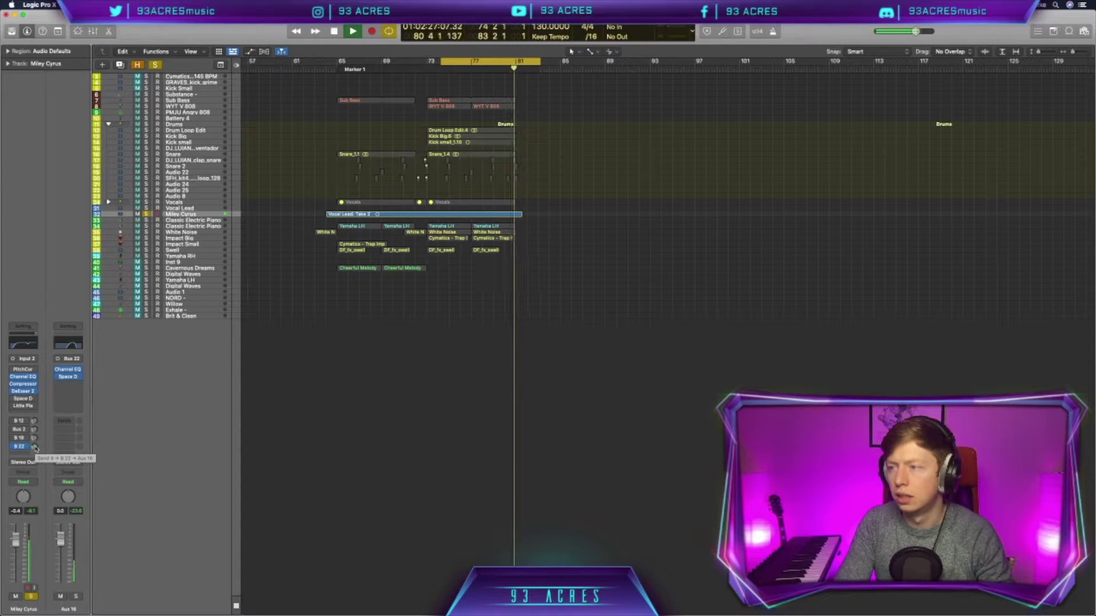
Step: Stop playback, solo the Vocals stack and listen to a few bars of it
{"action": "key", "text": "space"}
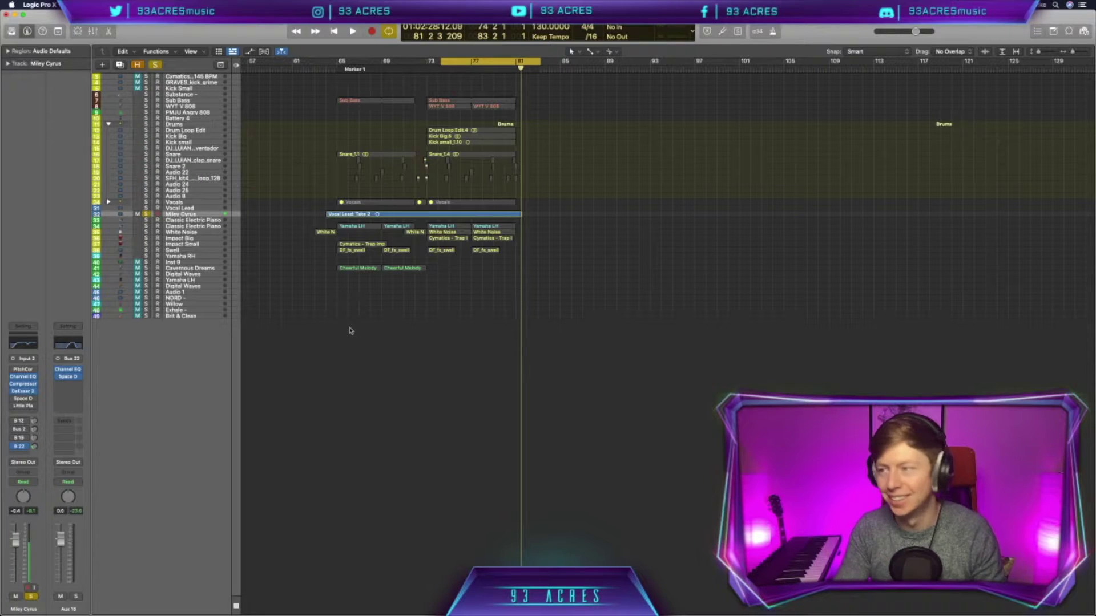
{"action": "scroll", "coordinate": [447, 302], "scroll_direction": "right", "scroll_amount": 2}
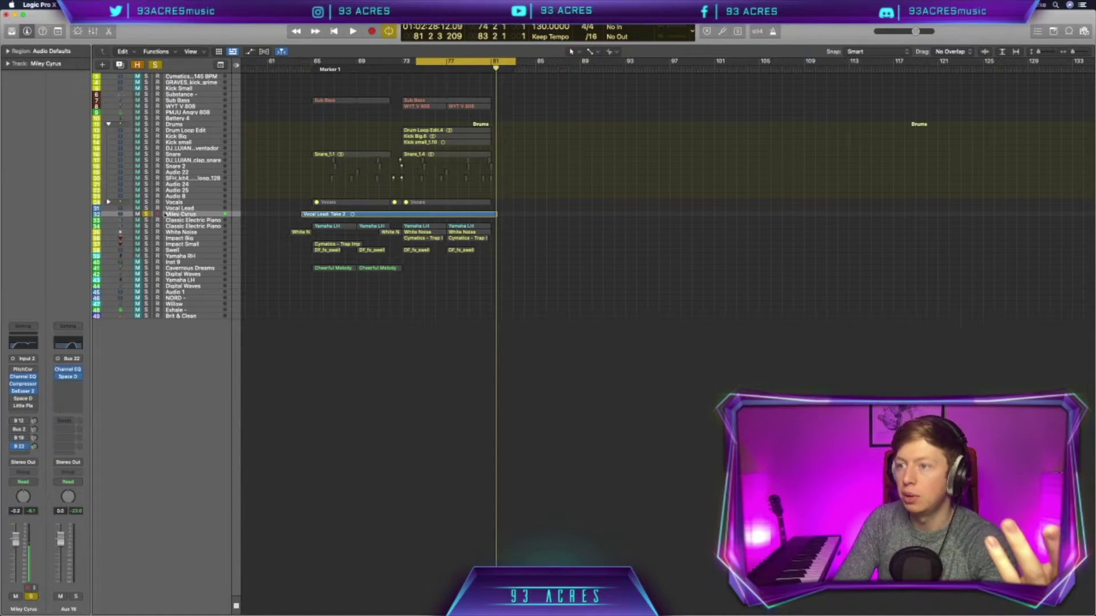
{"action": "left_click", "coordinate": [112, 202]}
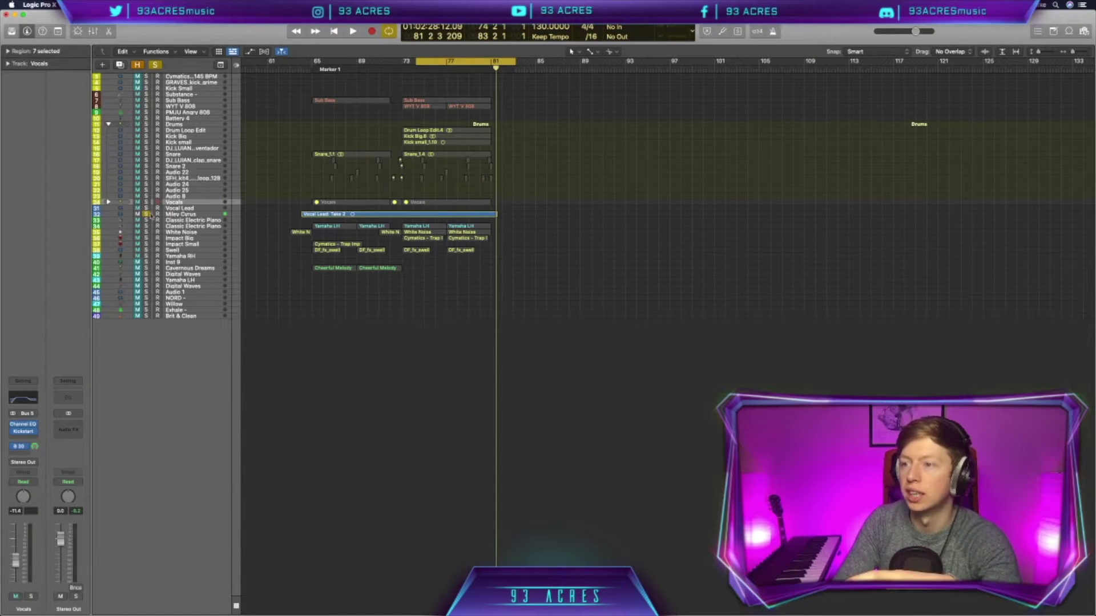
{"action": "key", "text": "space"}
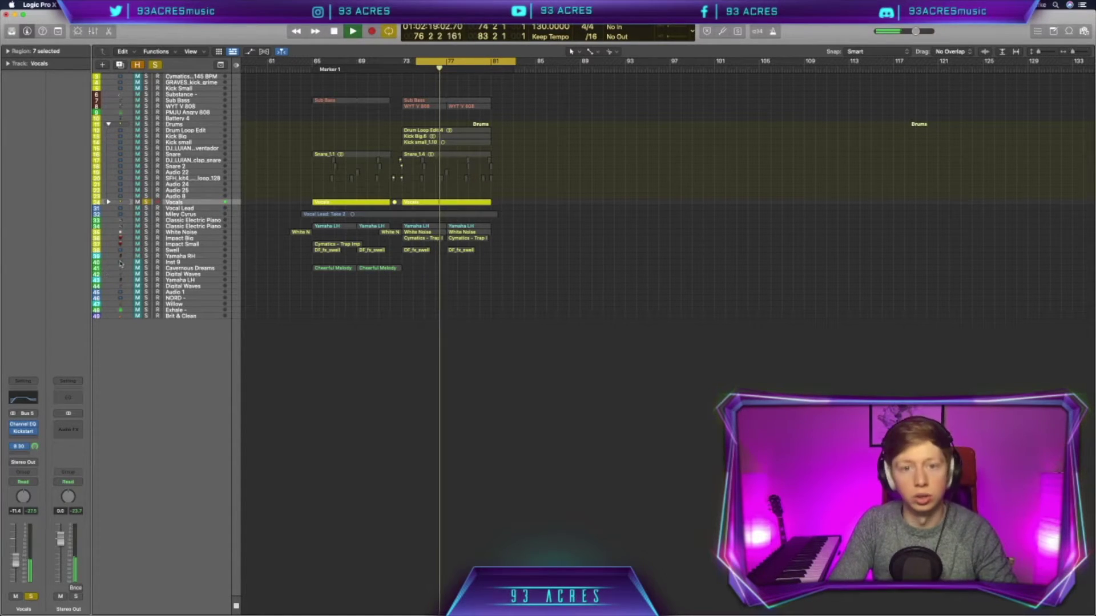
{"action": "key", "text": "space"}
Step: Expand the Vocals stack and select all its tracks from Vox E through Audio 8
{"action": "left_click", "coordinate": [108, 202]}
{"action": "key", "text": "Down"}
{"action": "key", "text": "Down"}
{"action": "key", "text": "Down"}
{"action": "key", "text": "Down"}
{"action": "key", "text": "Down"}
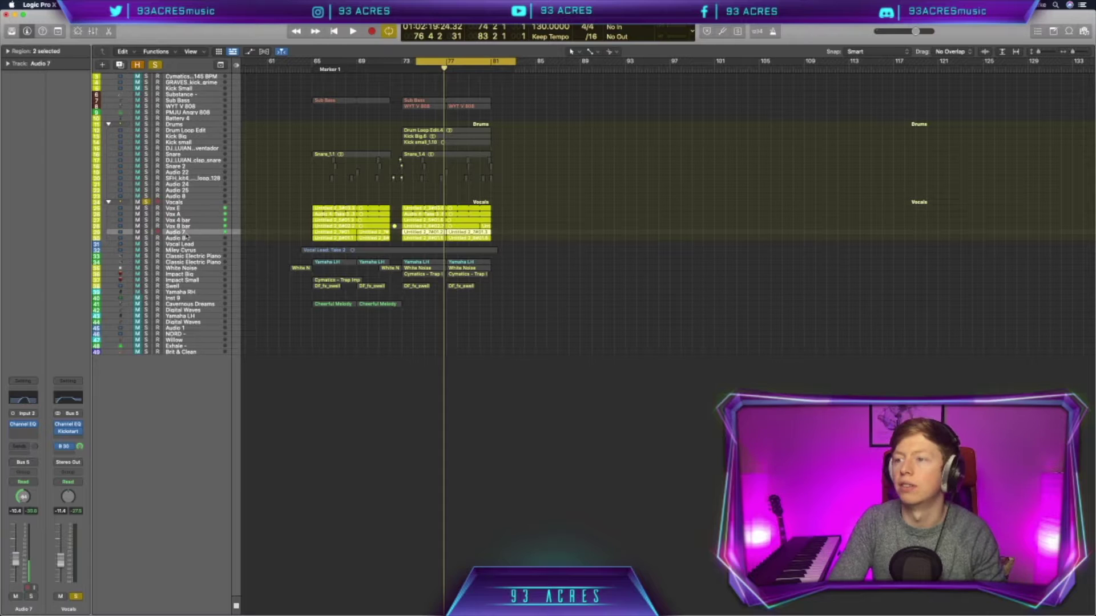
{"action": "left_click", "coordinate": [186, 209]}
{"action": "left_click", "coordinate": [197, 238], "text": "shift"}
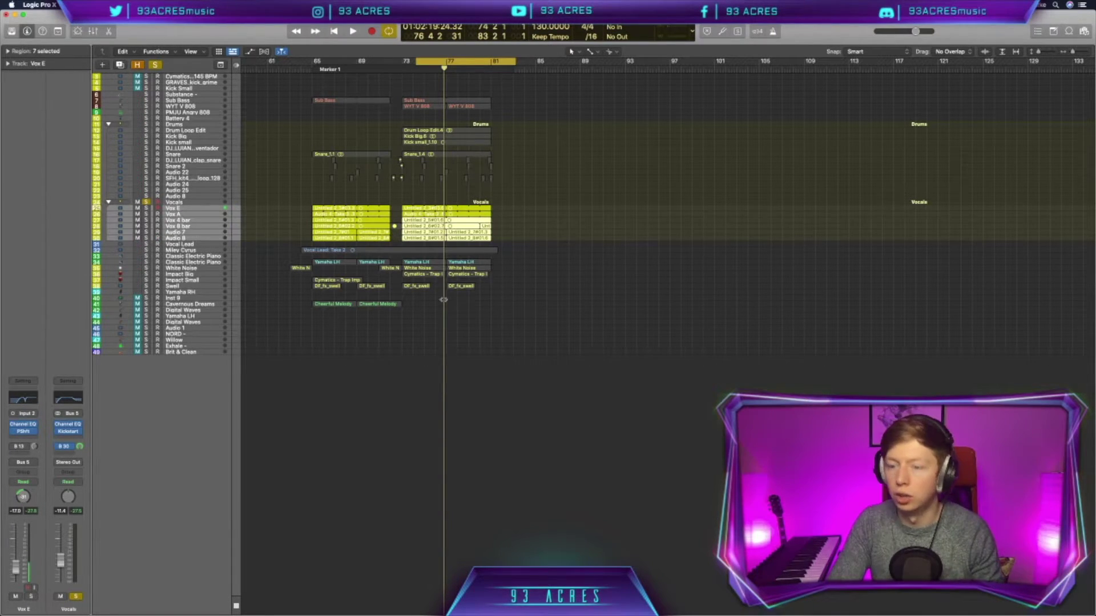
Step: Show the mixer and add a Bus 22 send to all the selected vocal tracks at once
{"action": "key", "text": "x"}
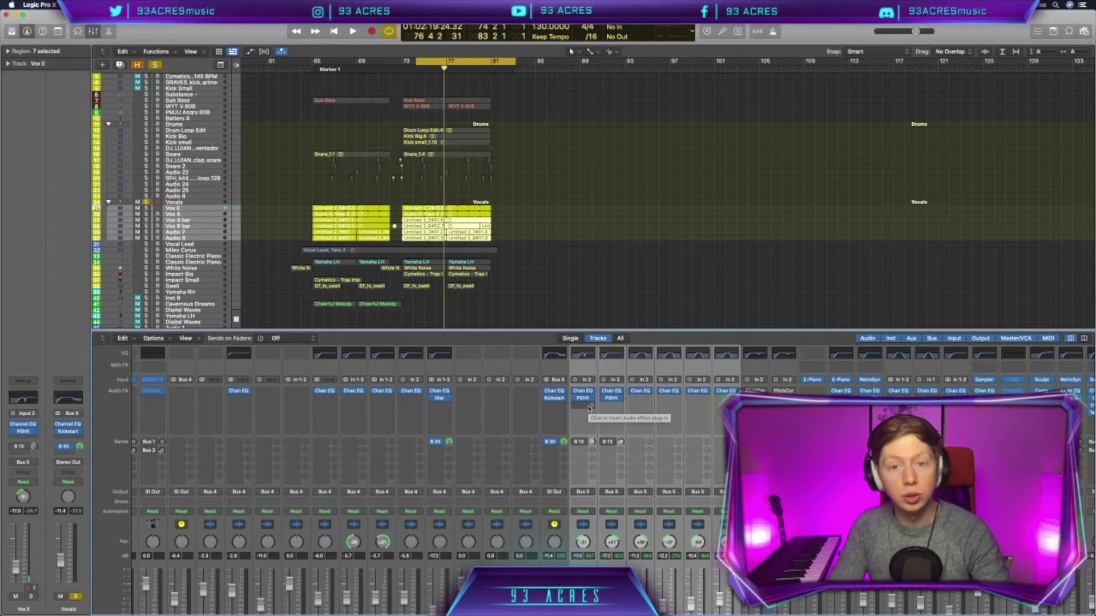
{"action": "left_click", "coordinate": [581, 449]}
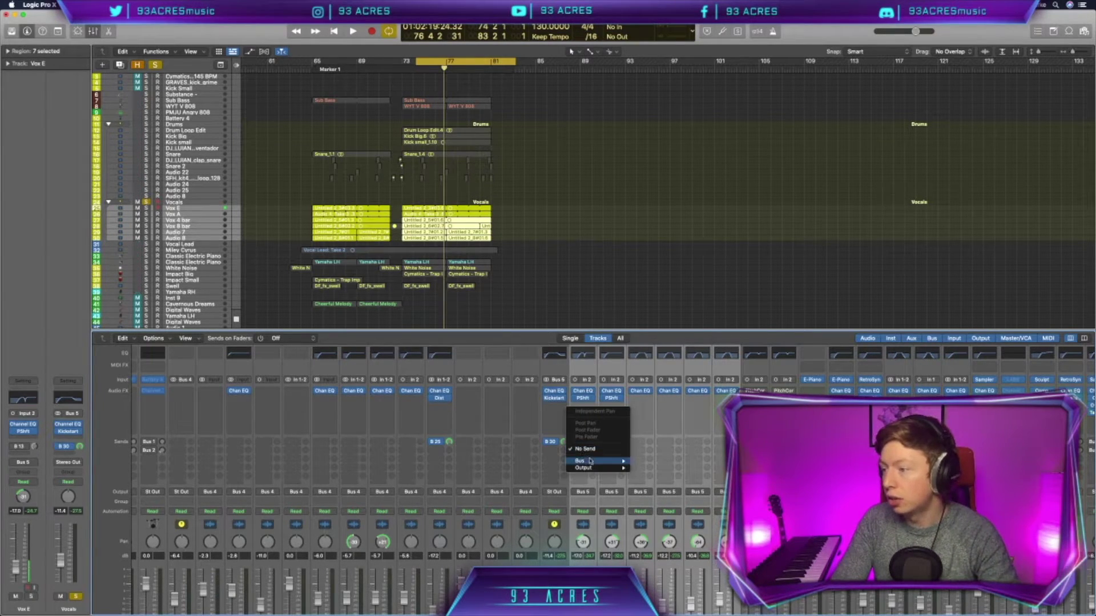
{"action": "mouse_move", "coordinate": [599, 461]}
{"action": "left_click", "coordinate": [671, 488]}
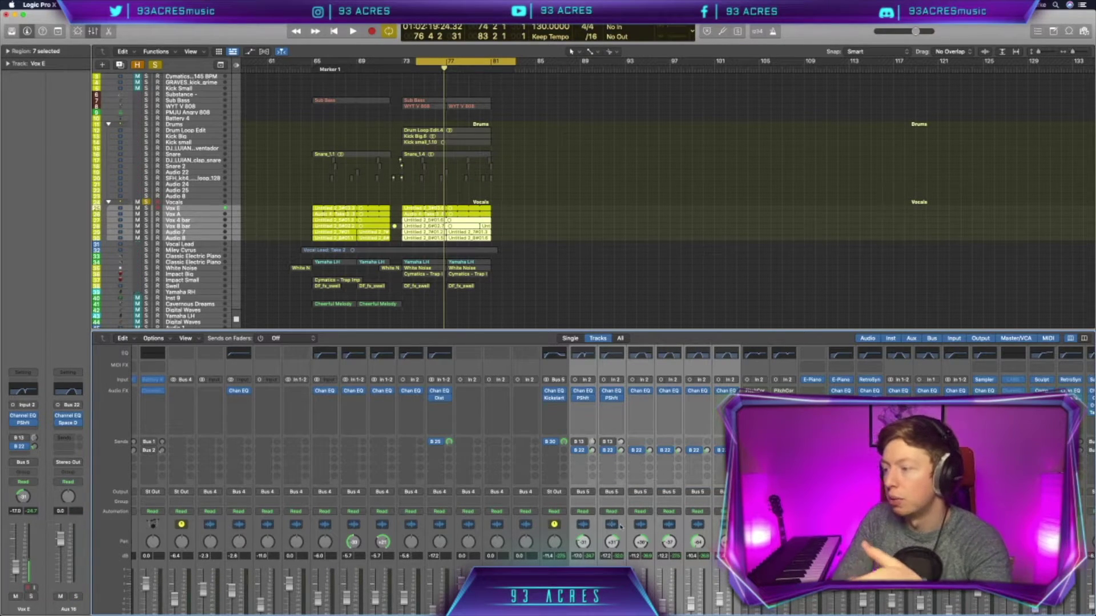
Step: Set the Bus 22 sends of Vox 4 bar and Vox 8 bar to about -13.7 dB and bypass those of Audio 7 and Audio 8
{"action": "scroll", "coordinate": [656, 528], "scroll_direction": "up", "scroll_amount": 2}
{"action": "left_click_drag", "start_coordinate": [653, 548], "coordinate": [679, 552]}
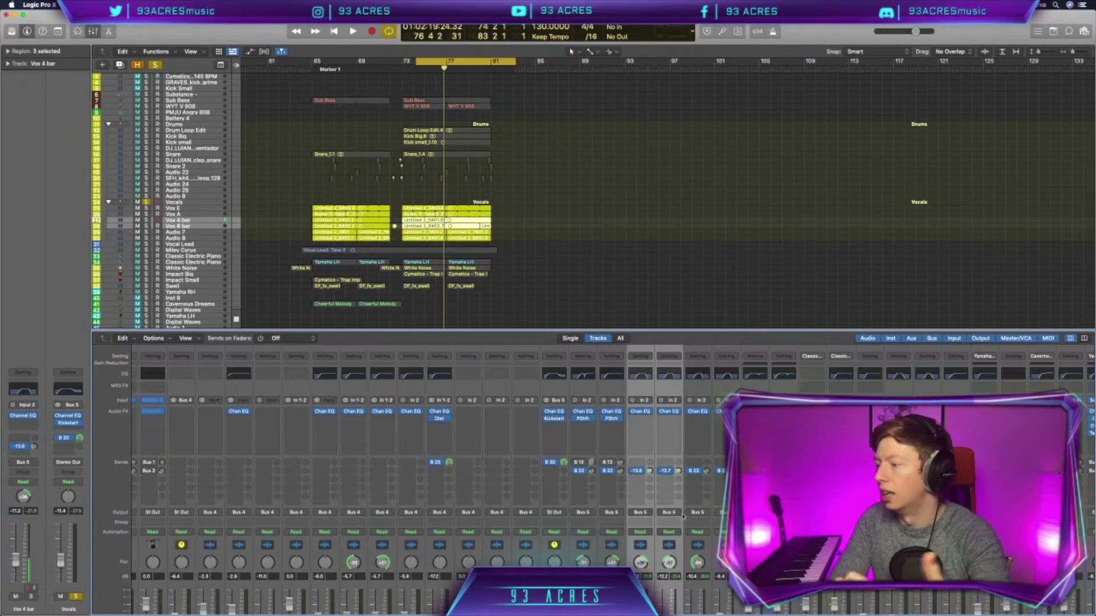
{"action": "left_click", "coordinate": [688, 552]}
{"action": "left_click", "coordinate": [716, 552]}
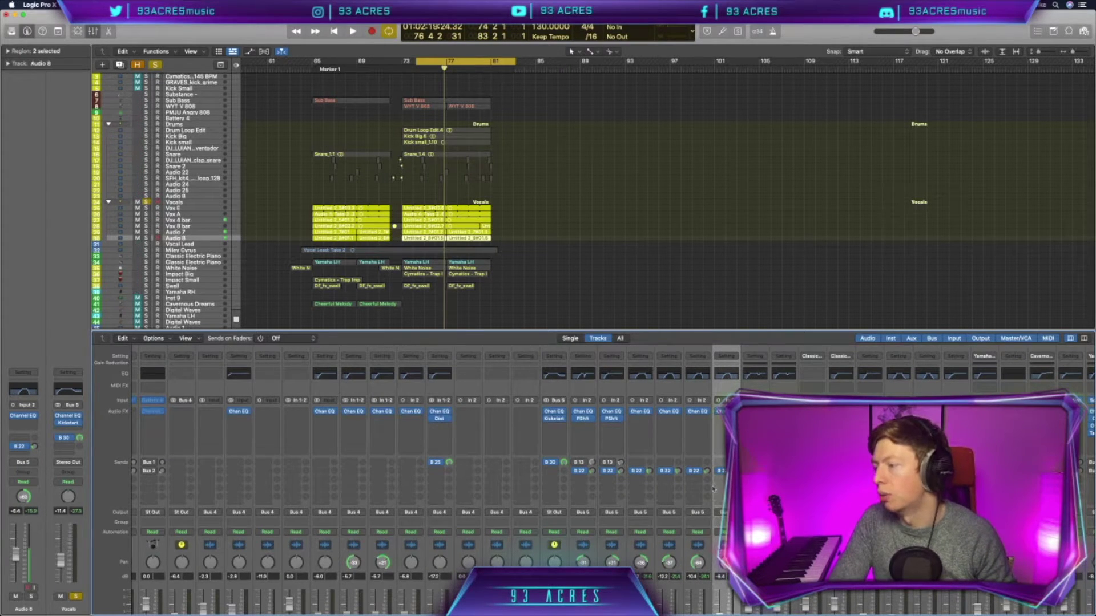
{"action": "left_click", "coordinate": [705, 552], "text": "shift"}
{"action": "left_click", "coordinate": [689, 471]}
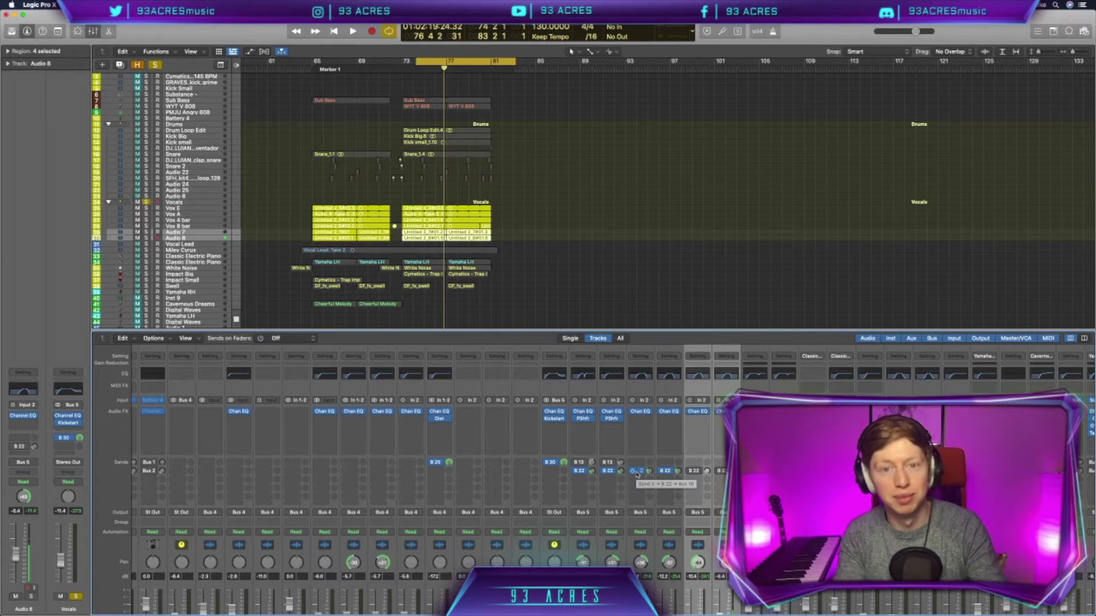
{"action": "left_click", "coordinate": [634, 496]}
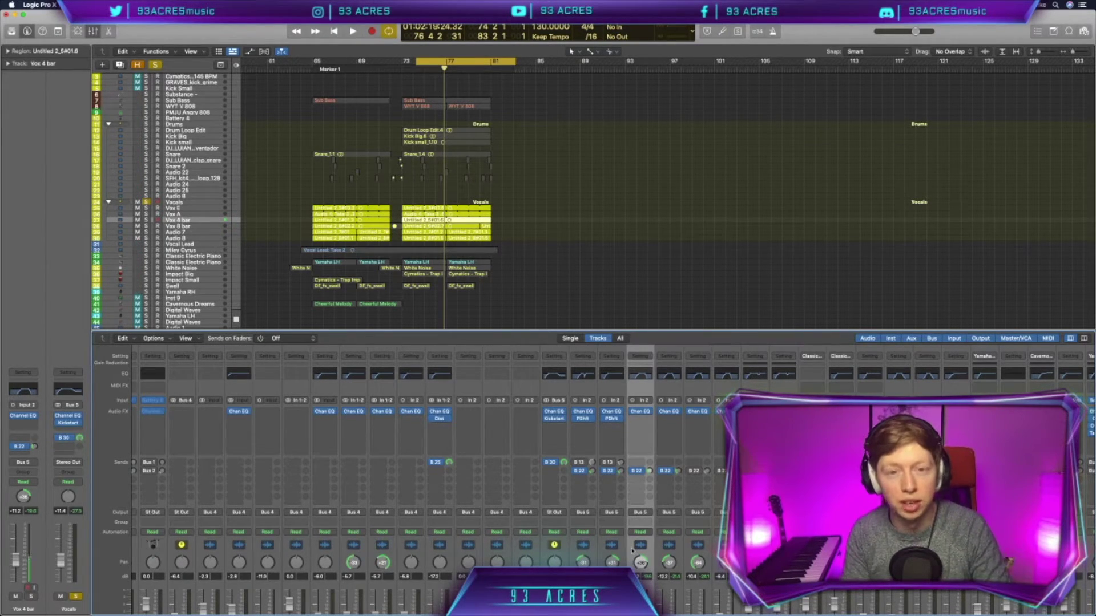
{"action": "key", "text": "x"}
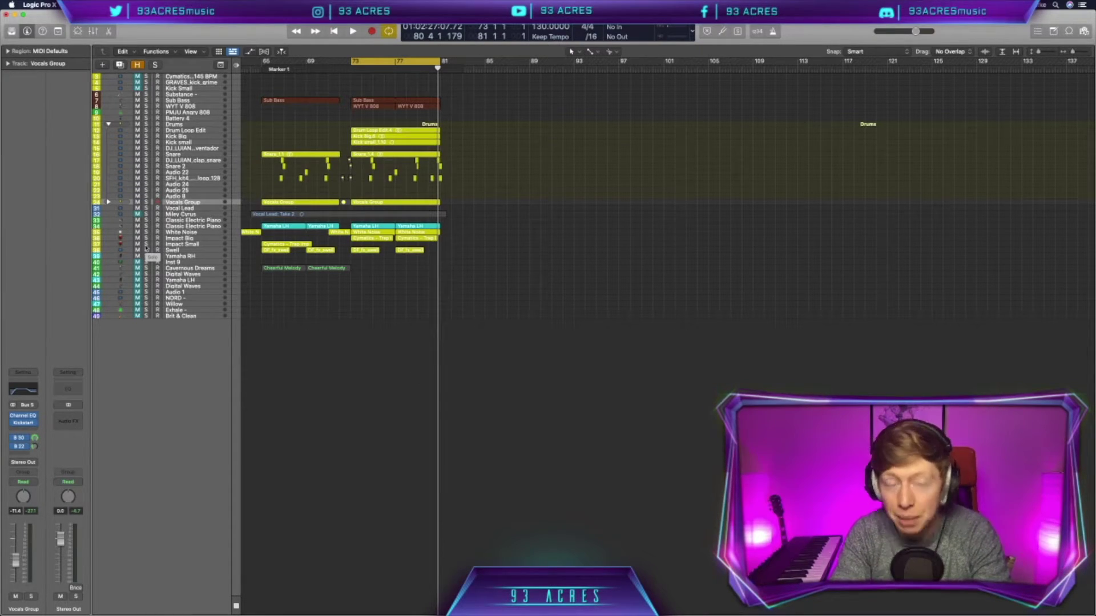
Step: Solo the Impact Big track and listen to it without reverb
{"action": "left_click", "coordinate": [183, 244]}
{"action": "left_click", "coordinate": [183, 238]}
{"action": "key", "text": "s"}
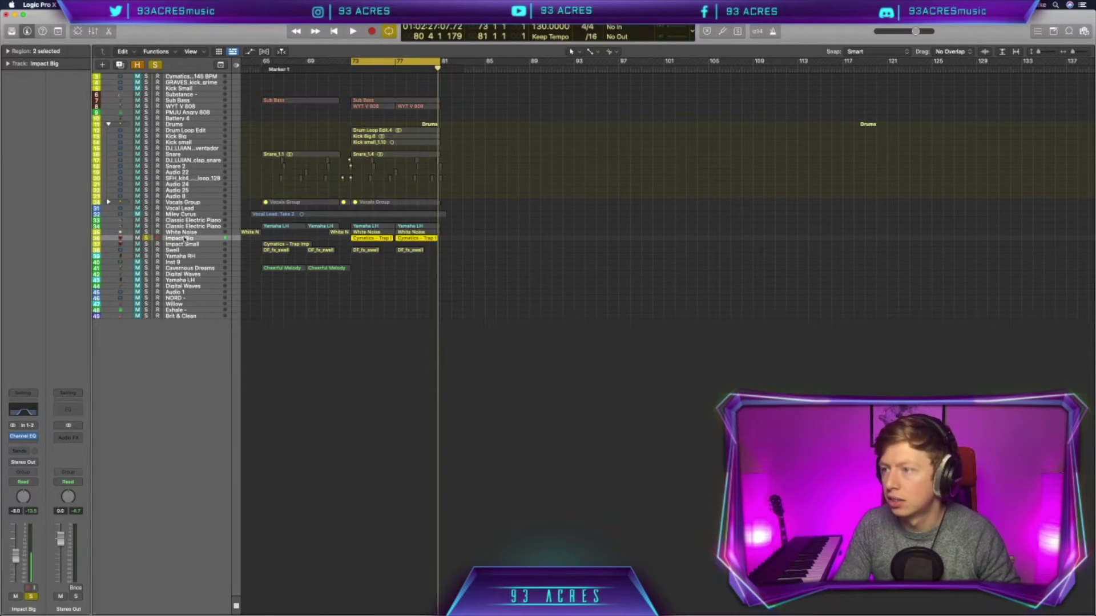
{"action": "key", "text": "space"}
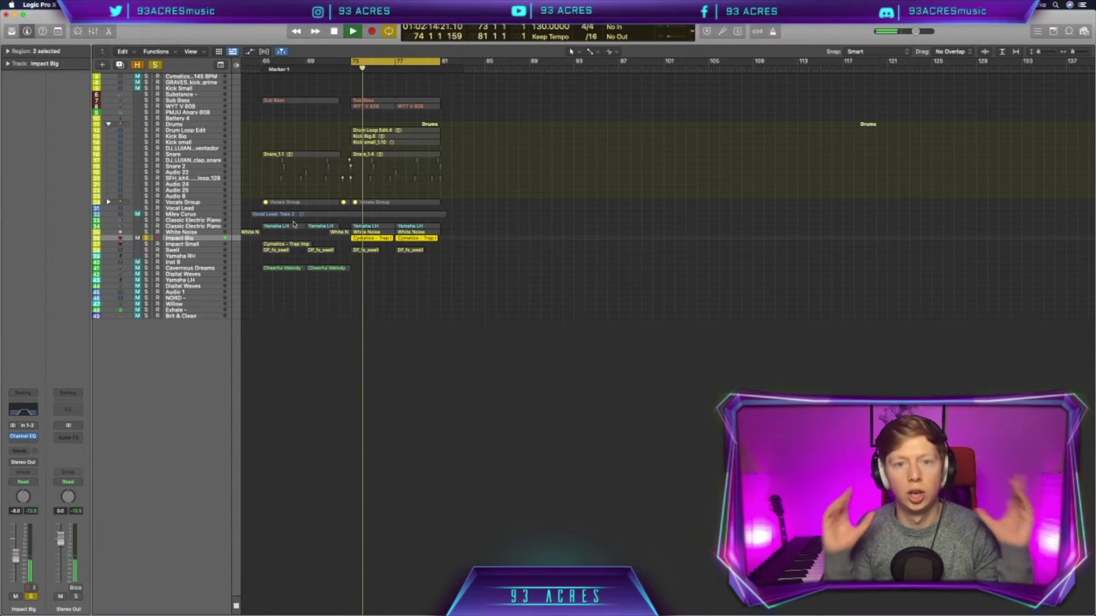
{"action": "key", "text": "space"}
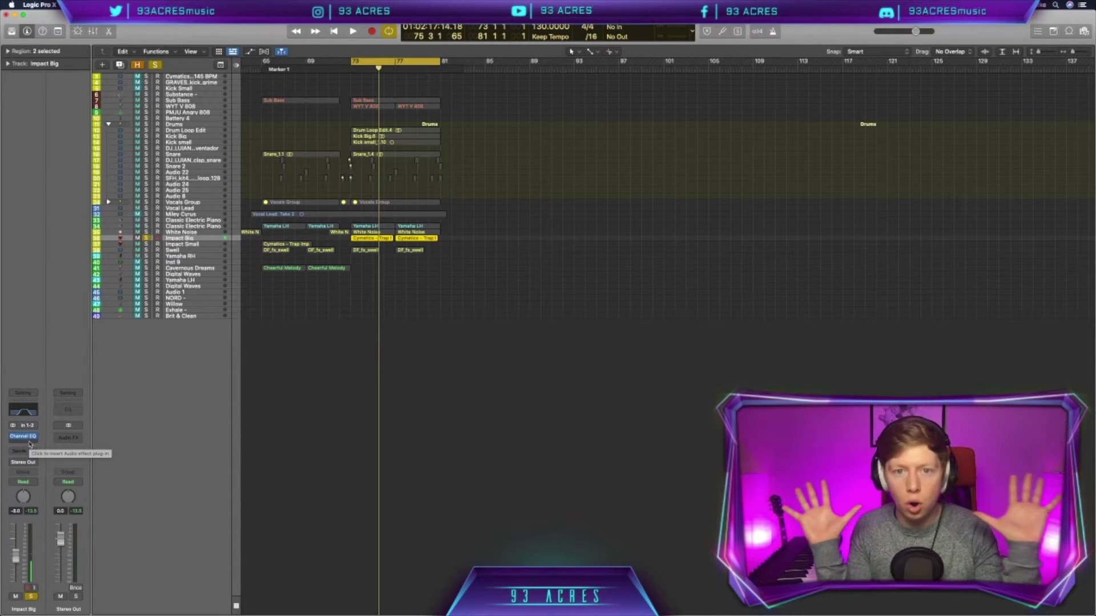
Step: Insert Space Designer after the Channel EQ on Impact Big, lower its dry level to -12 dB and audition it
{"action": "left_click", "coordinate": [29, 444]}
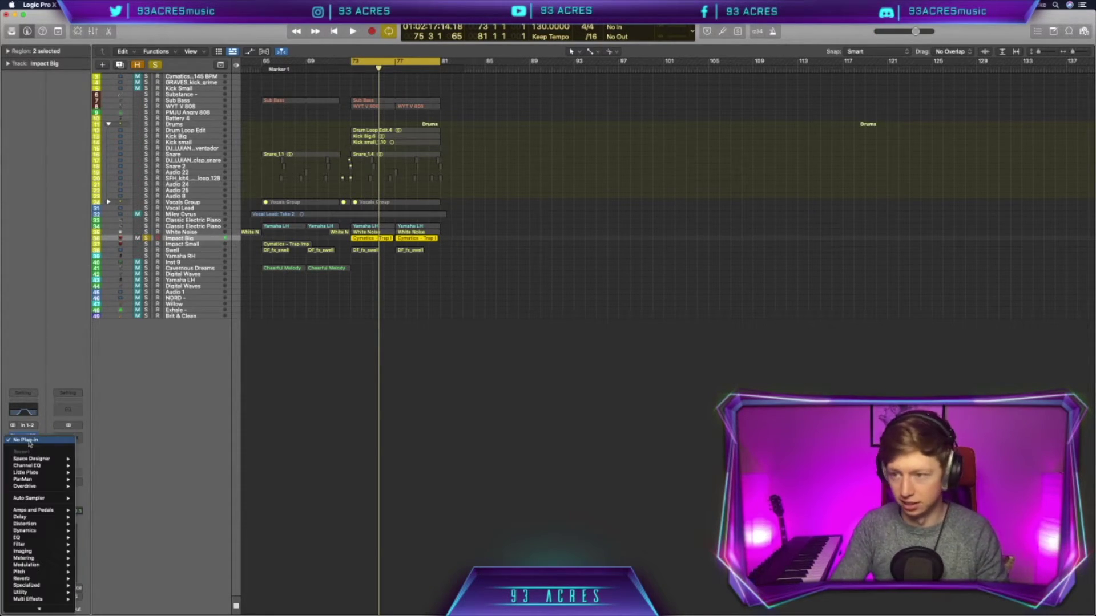
{"action": "left_click", "coordinate": [31, 456]}
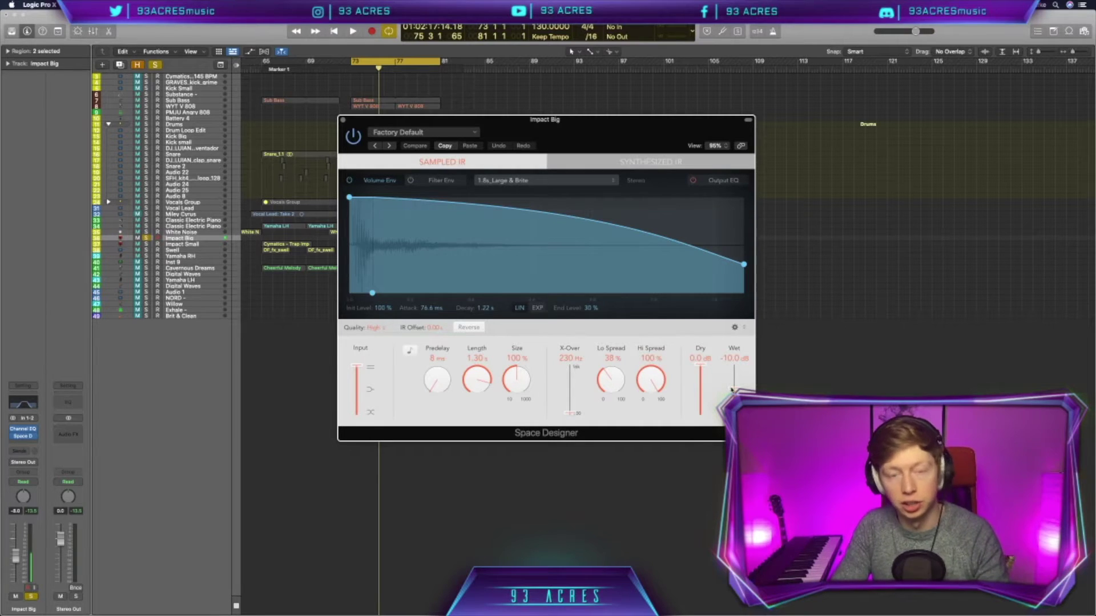
{"action": "left_click_drag", "start_coordinate": [697, 365], "coordinate": [697, 394]}
{"action": "key", "text": "space"}
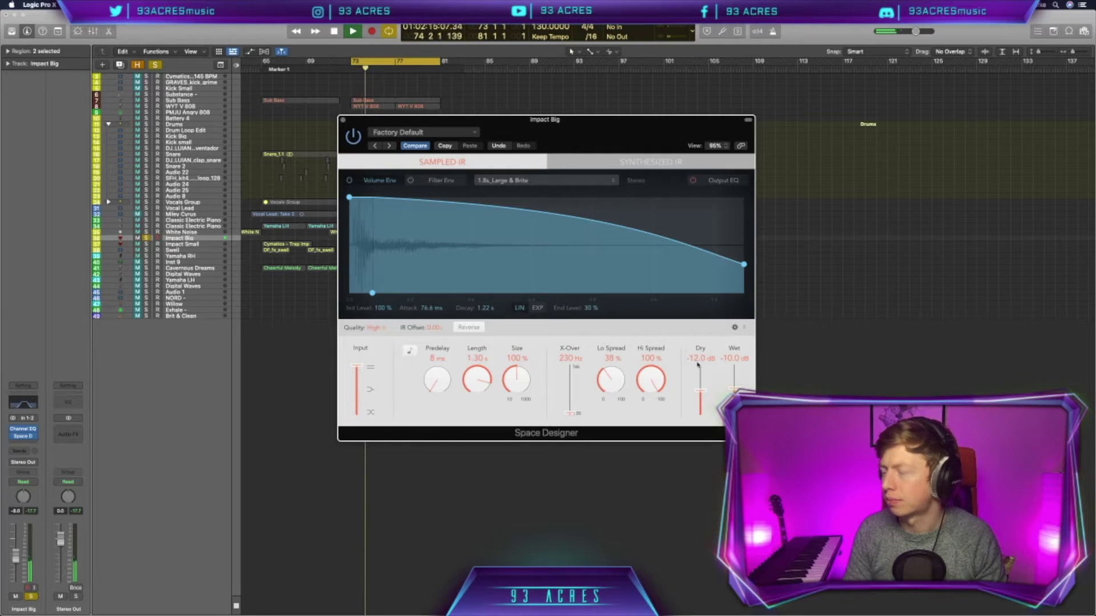
{"action": "key", "text": "space"}
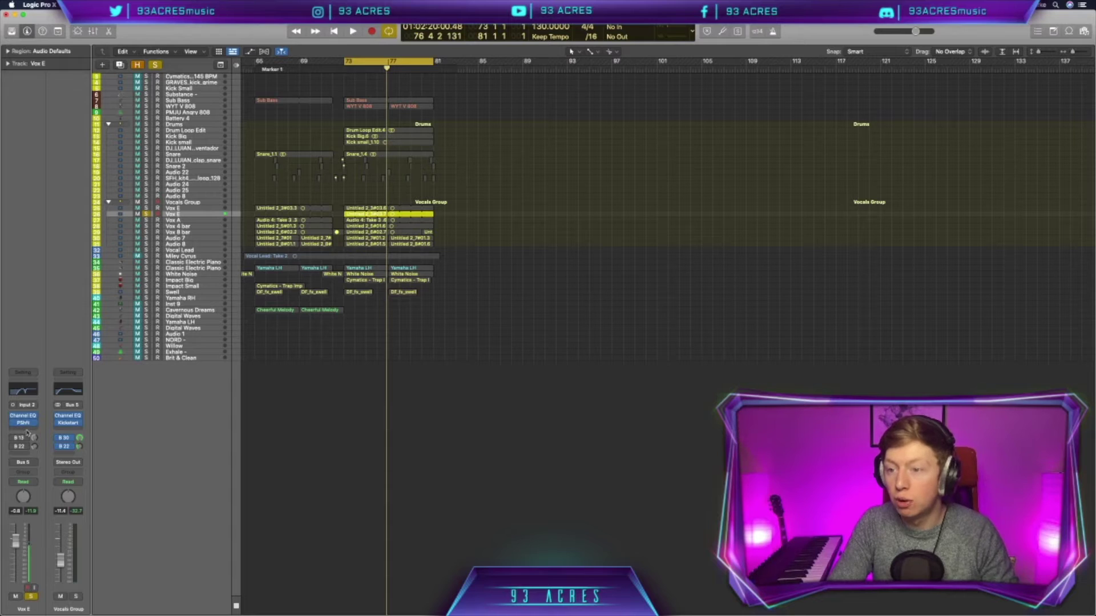
Step: Insert Space Designer on the second Vox E track, pull its dry level fully down and adjust the wet level during playback
{"action": "left_click", "coordinate": [27, 430]}
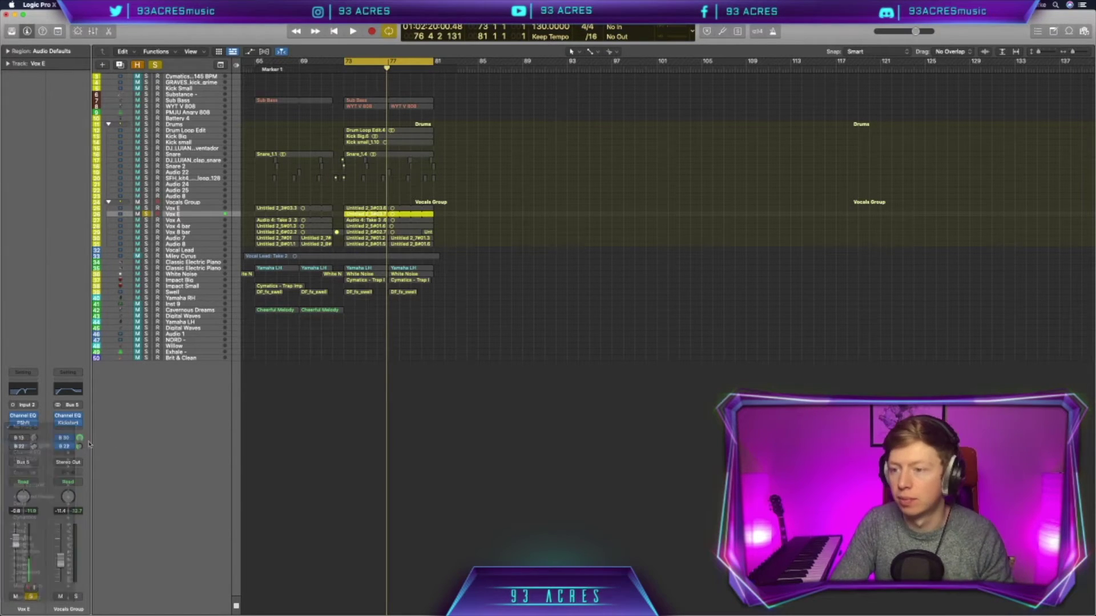
{"action": "left_click", "coordinate": [316, 437]}
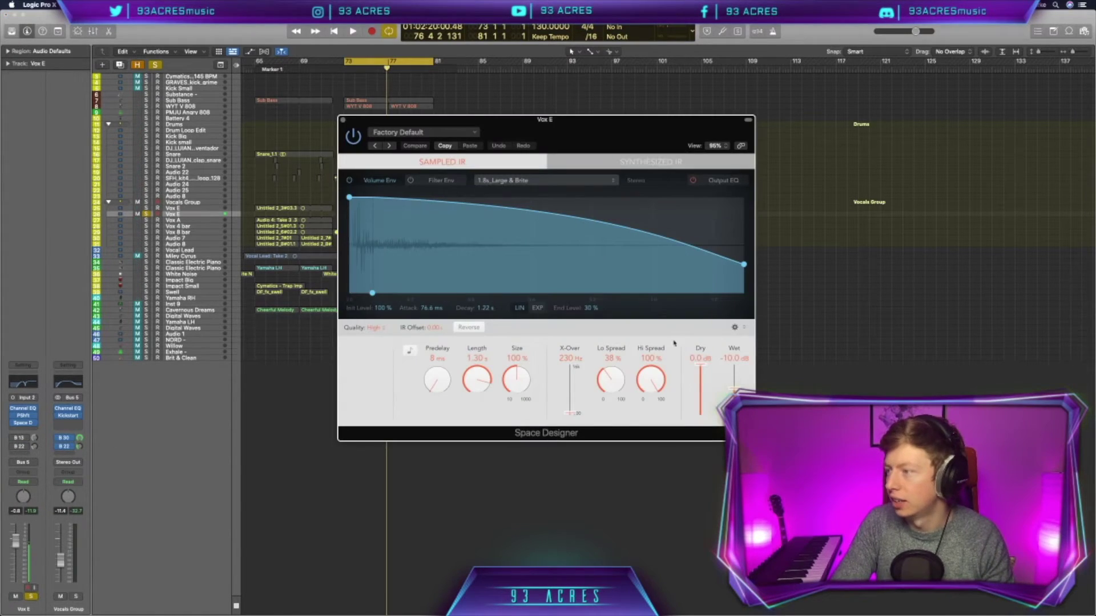
{"action": "left_click_drag", "start_coordinate": [700, 366], "coordinate": [702, 443]}
{"action": "key", "text": "space"}
{"action": "left_click_drag", "start_coordinate": [734, 375], "coordinate": [736, 392]}
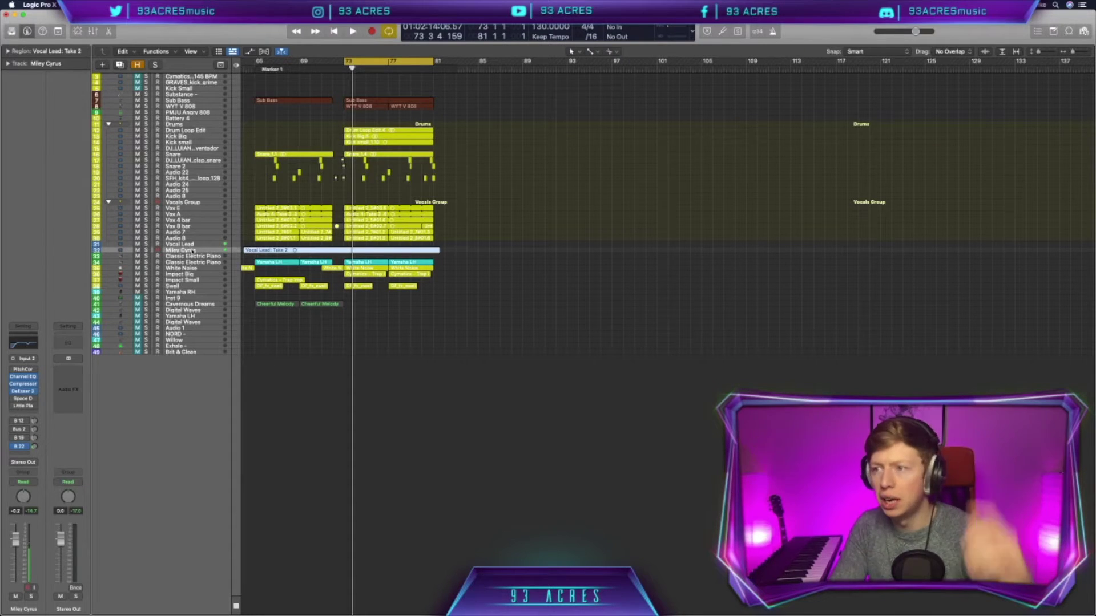
Step: Solo the Miley Cyrus track and set the size to 380% in the Space Designer on its Bus 22 aux
{"action": "key", "text": "s"}
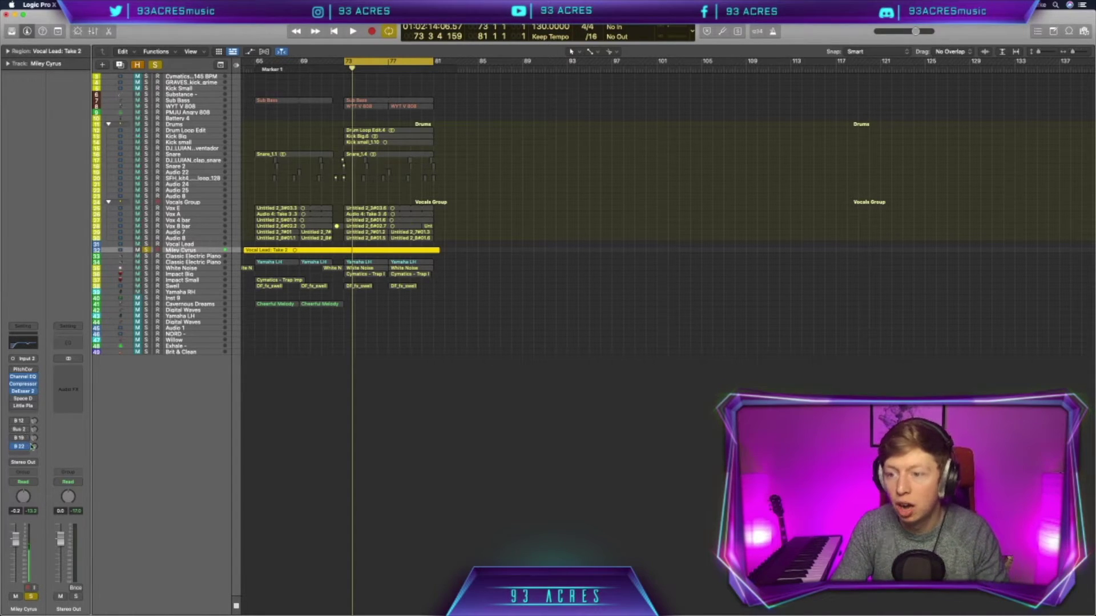
{"action": "left_click", "coordinate": [33, 446]}
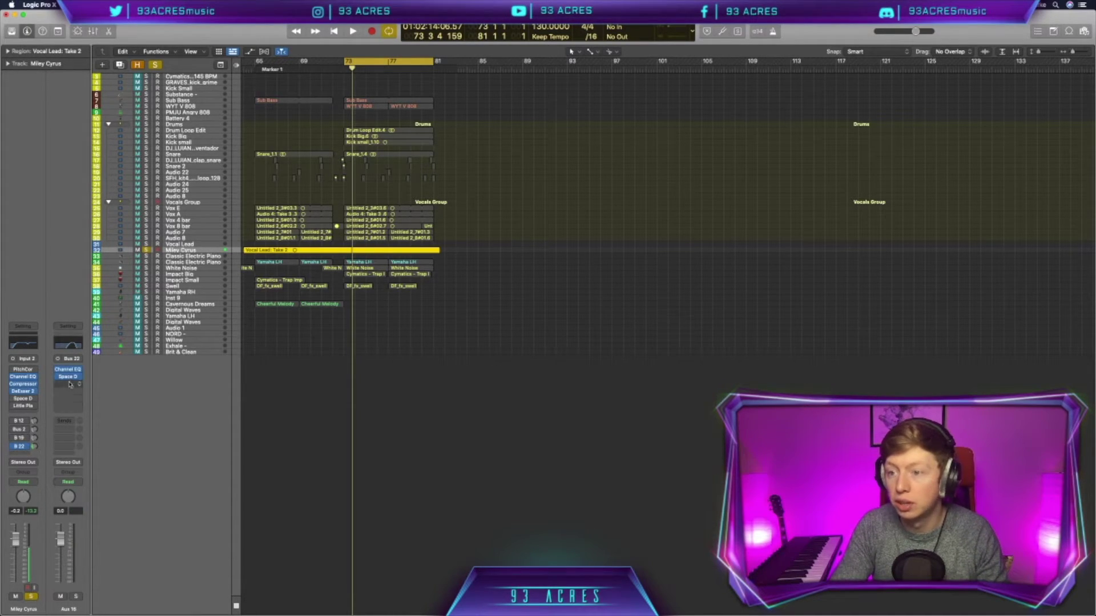
{"action": "left_click", "coordinate": [67, 377]}
{"action": "left_click_drag", "start_coordinate": [509, 380], "coordinate": [508, 354]}
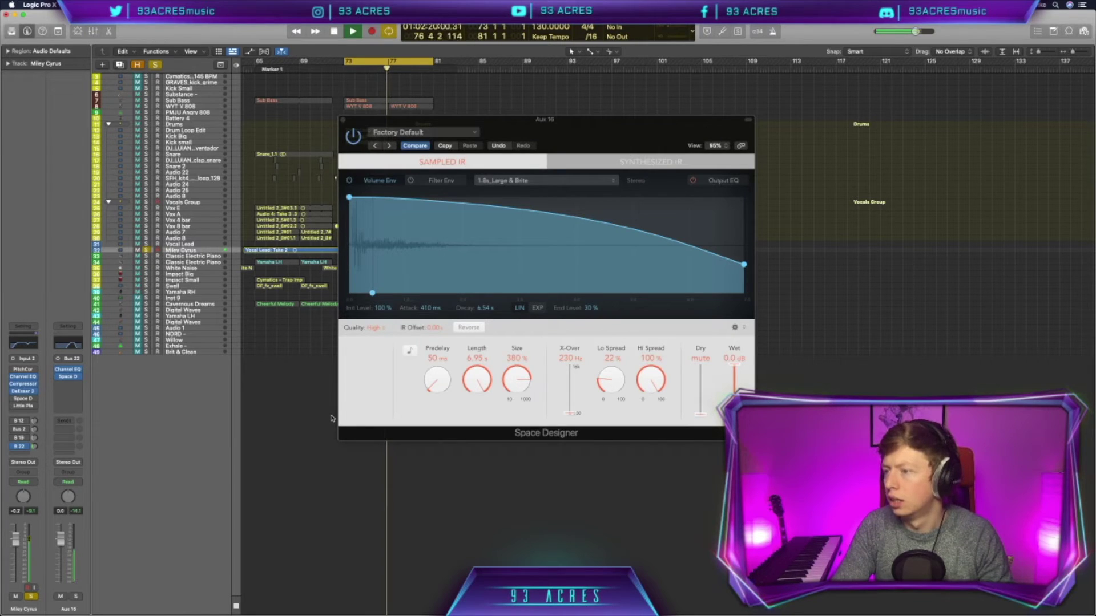
{"action": "left_click", "coordinate": [343, 121]}
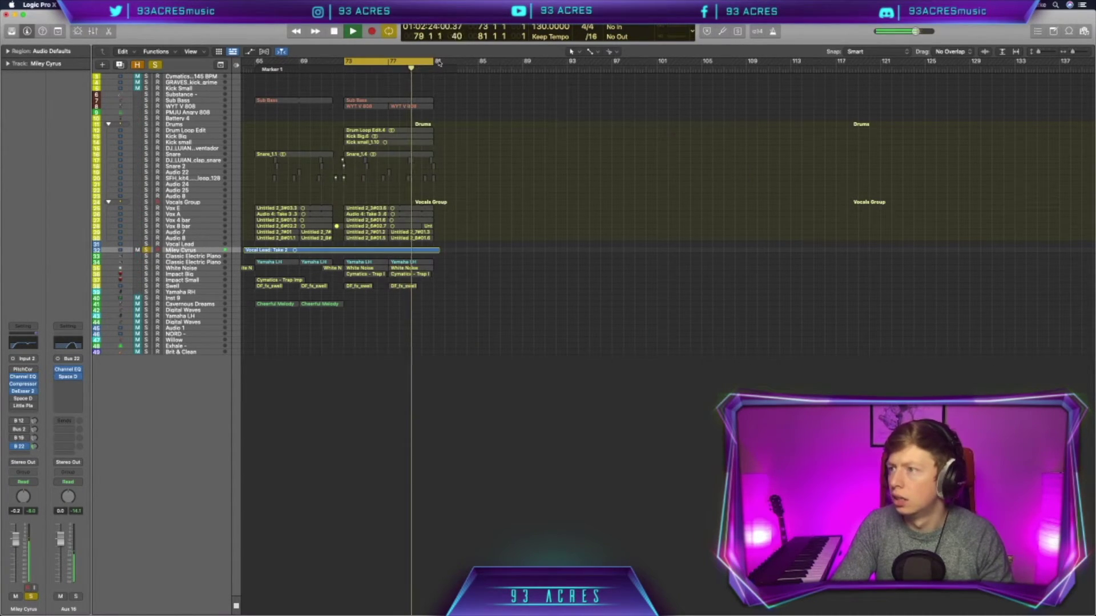
Step: Extend the end of the cycle range to bar 83 and listen to the vocal's reverb tail before stopping playback
{"action": "left_click_drag", "start_coordinate": [433, 61], "coordinate": [457, 62]}
{"action": "scroll", "coordinate": [411, 335], "scroll_direction": "left", "scroll_amount": 1}
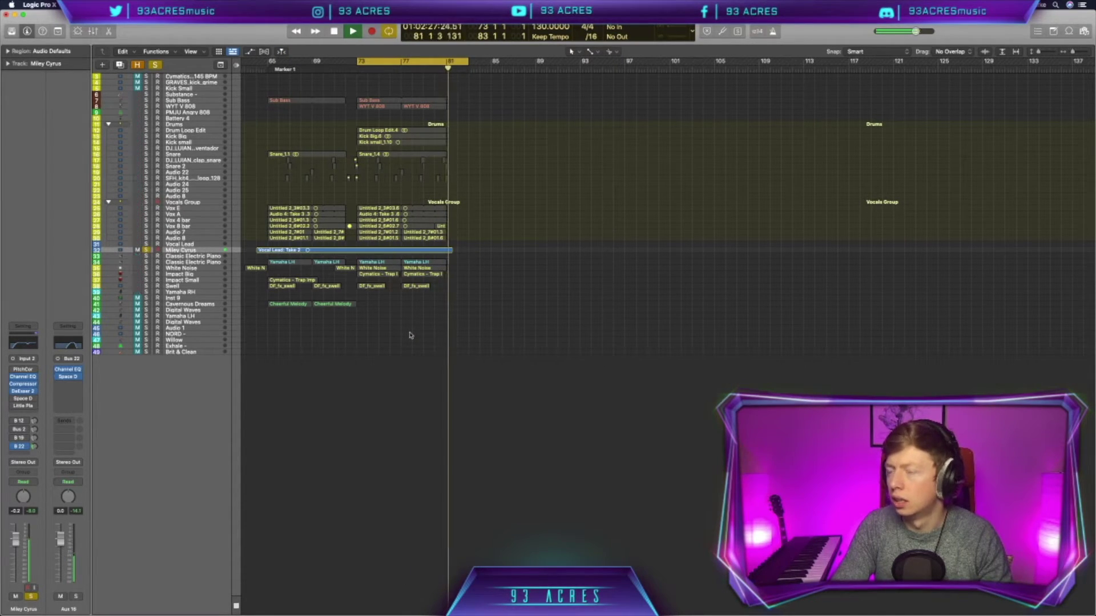
{"action": "key", "text": "space"}
{"action": "scroll", "coordinate": [394, 273], "scroll_direction": "right", "scroll_amount": 1}
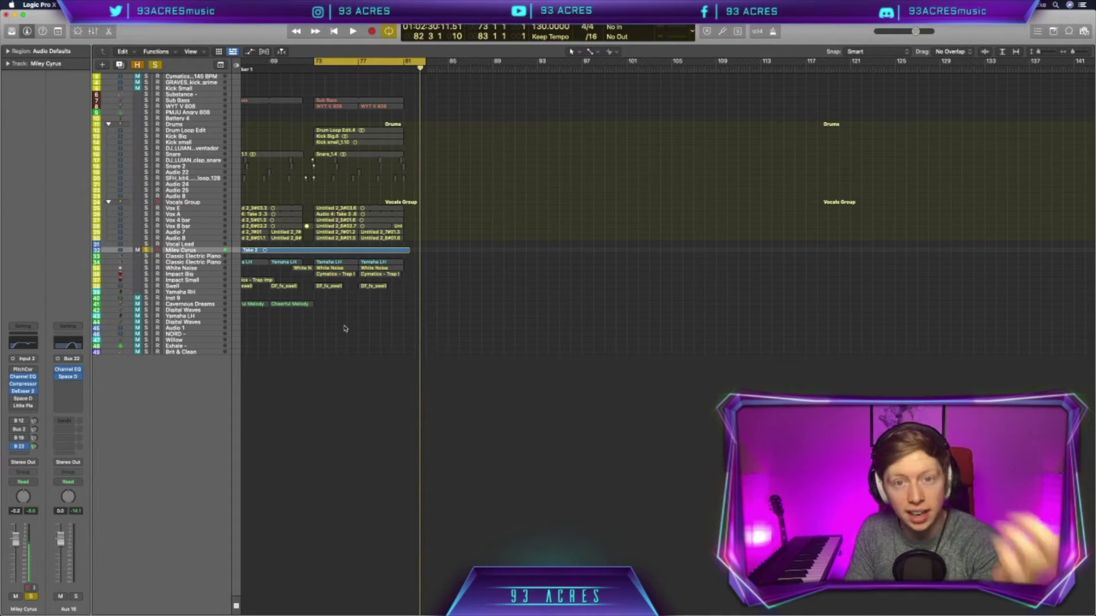
{"action": "scroll", "coordinate": [410, 336], "scroll_direction": "left", "scroll_amount": 3}
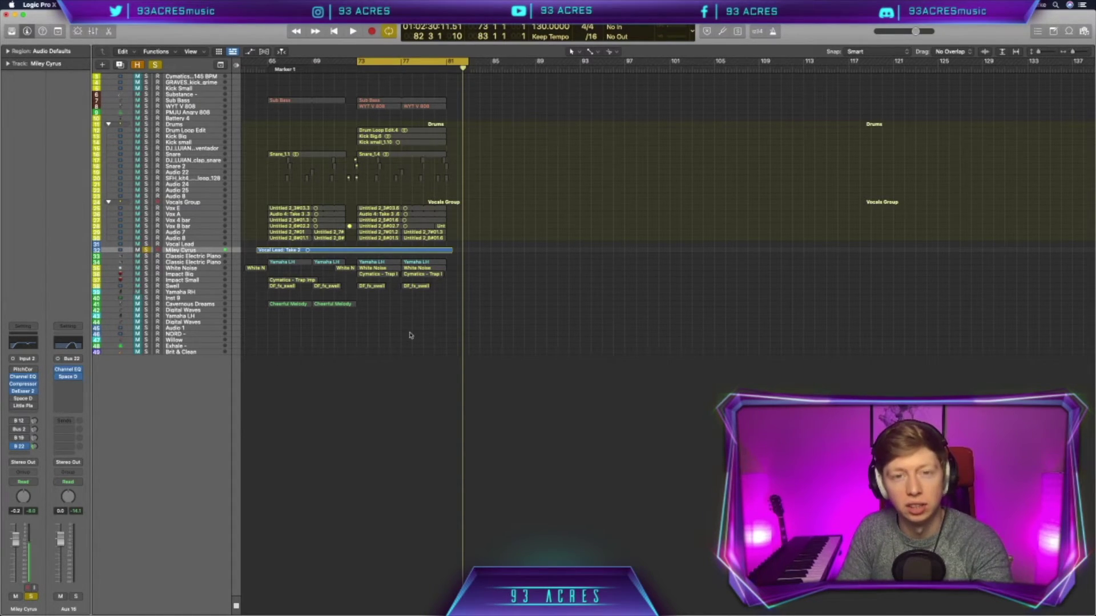
{"action": "scroll", "coordinate": [410, 335], "scroll_direction": "right", "scroll_amount": 3}
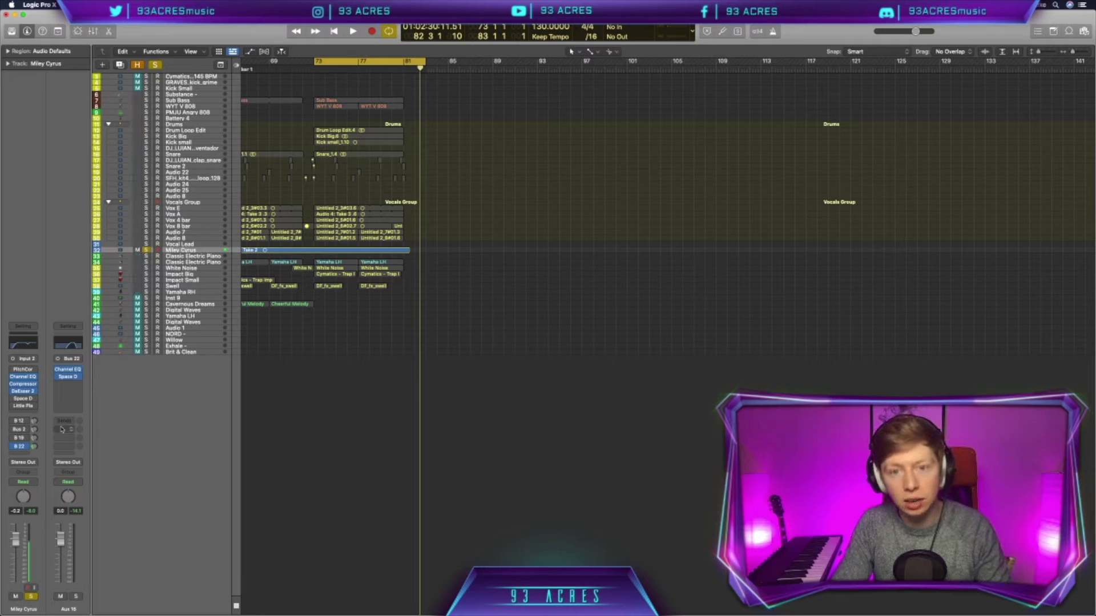
{"action": "left_click", "coordinate": [22, 449]}
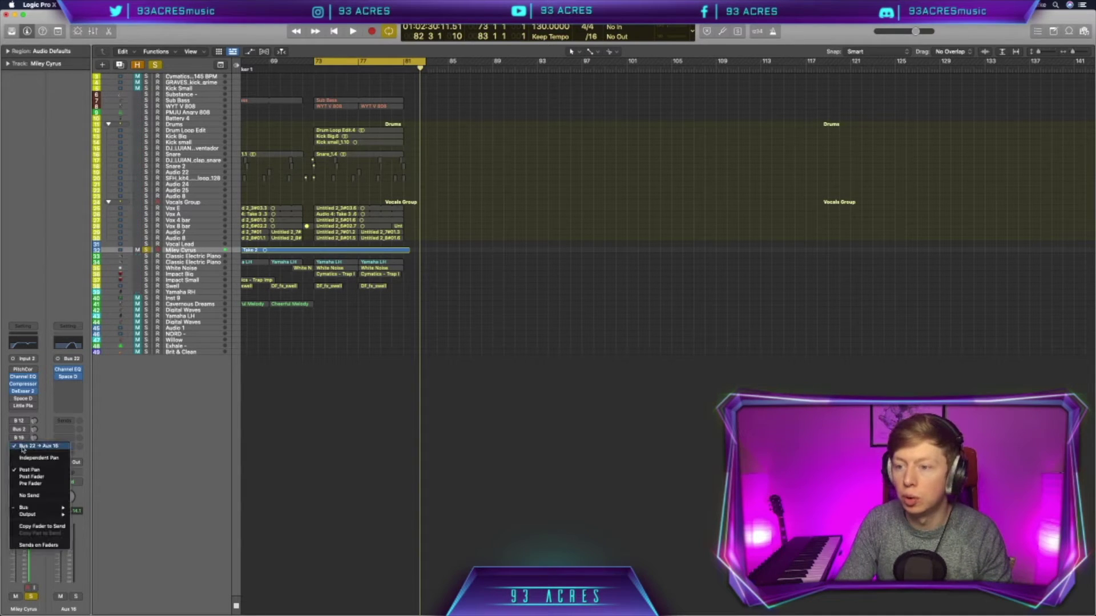
{"action": "left_click", "coordinate": [97, 435]}
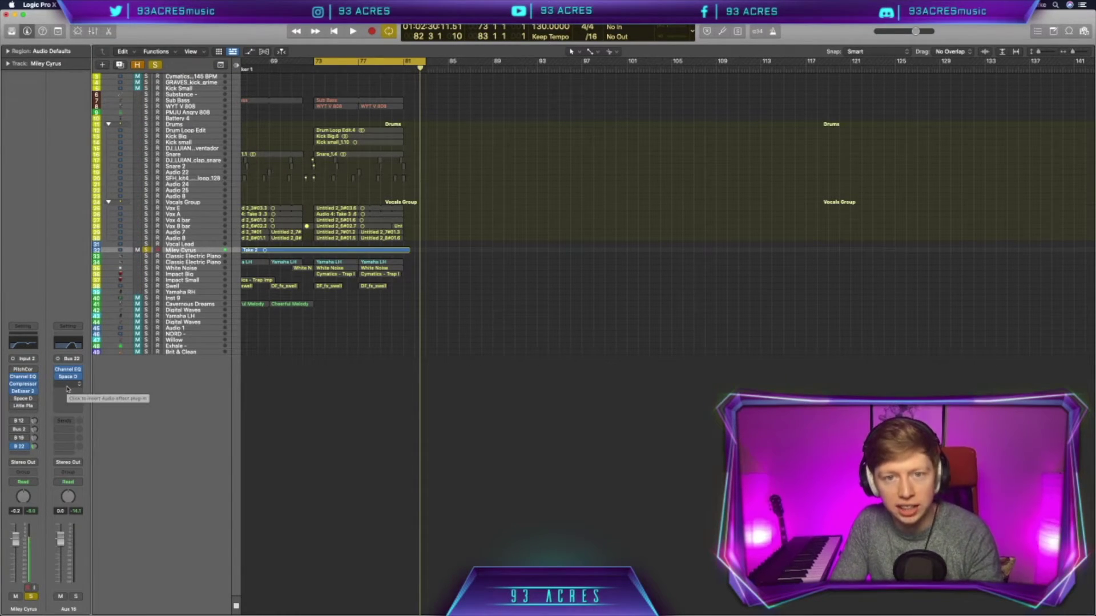
Step: Insert a Compressor in the slot after Space Designer on the Bus 22 aux channel
{"action": "left_click", "coordinate": [67, 388]}
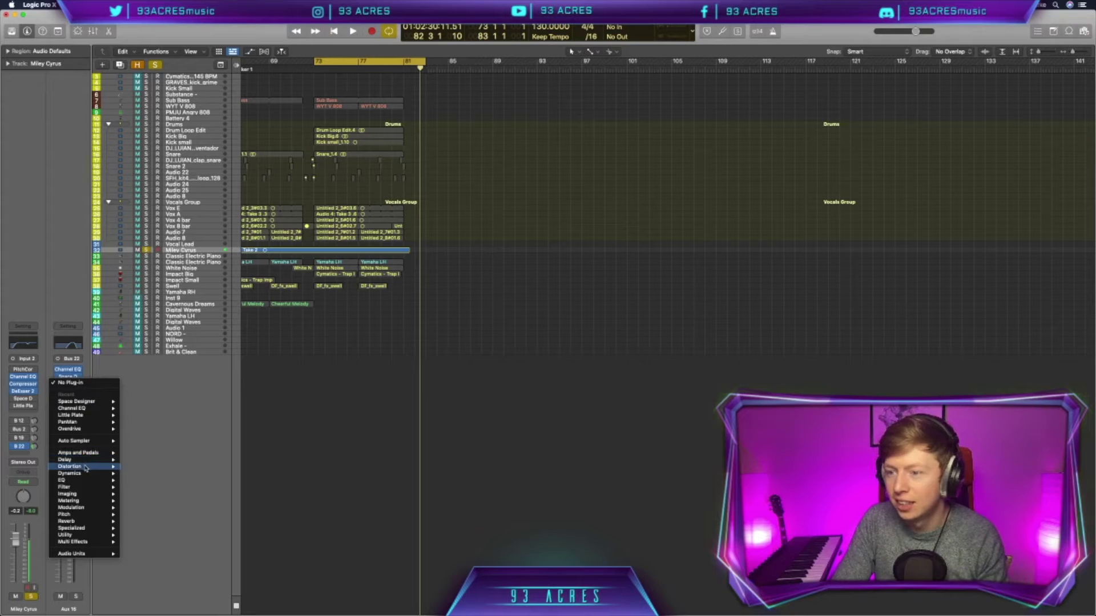
{"action": "mouse_move", "coordinate": [69, 473]}
{"action": "mouse_move", "coordinate": [144, 480]}
{"action": "left_click", "coordinate": [205, 481]}
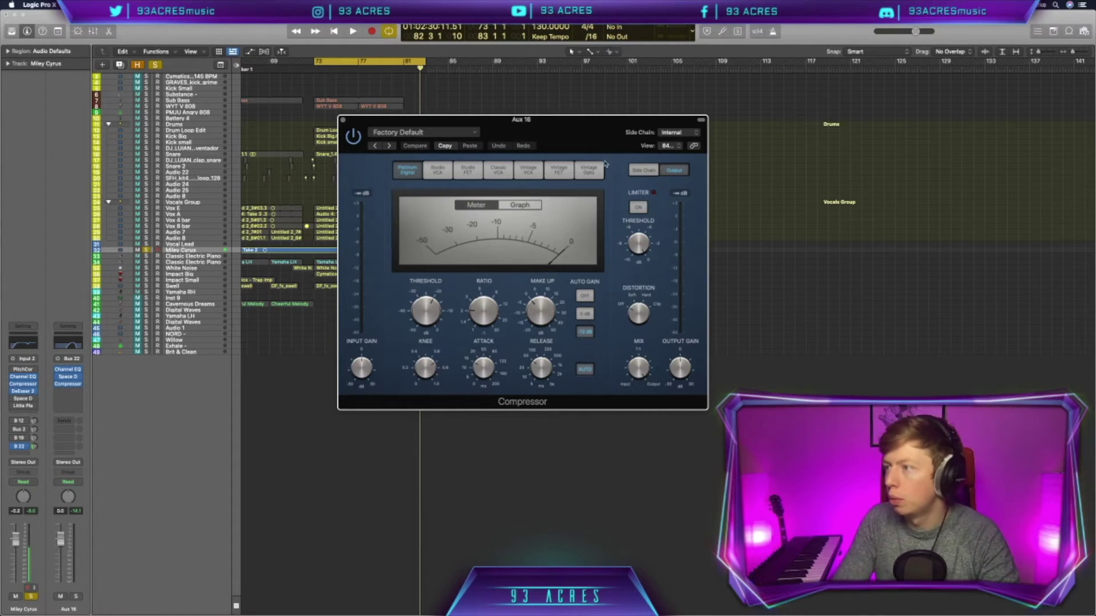
Step: Show the Compressor's side-chain settings and choose the Miley Cyrus (Audio 29) track as the side-chain source
{"action": "left_click", "coordinate": [646, 170]}
{"action": "left_click", "coordinate": [672, 133]}
{"action": "mouse_move", "coordinate": [686, 148]}
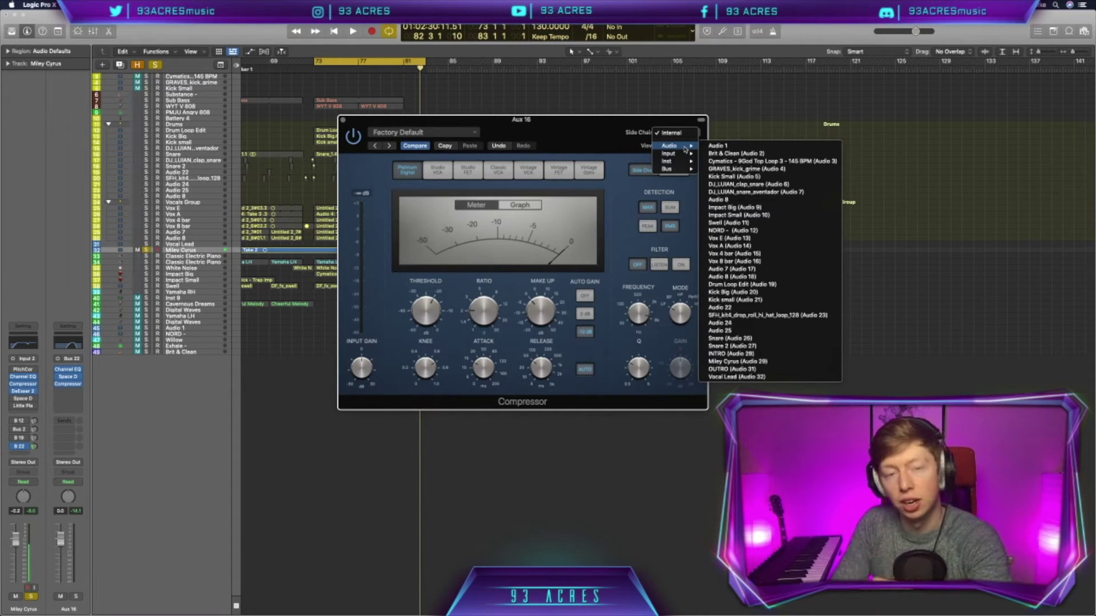
{"action": "left_click", "coordinate": [736, 361]}
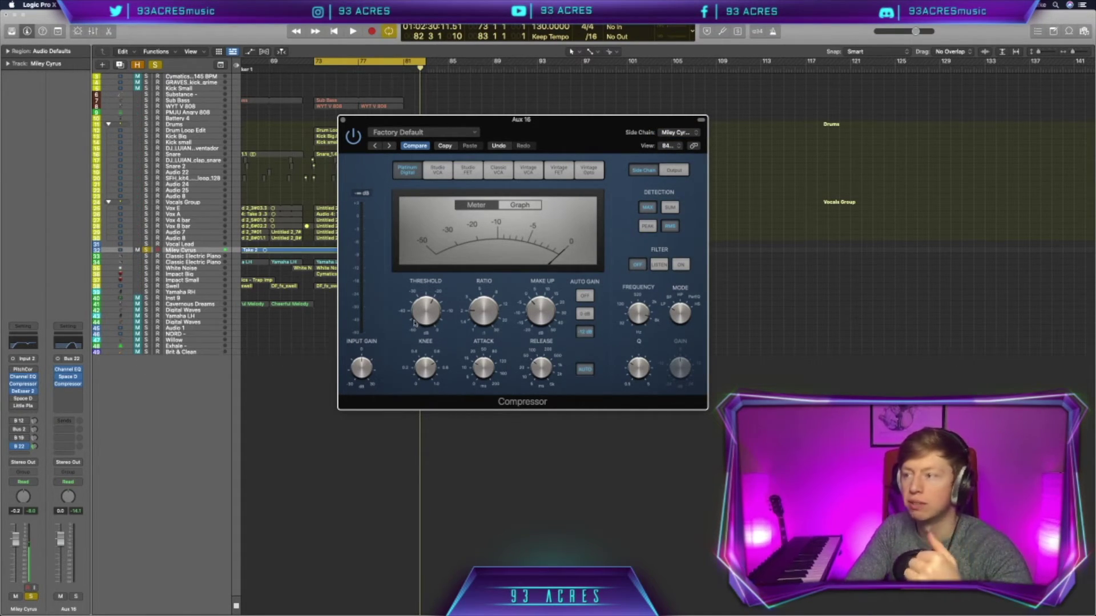
Step: Solo Aux 16 and play the section while lowering the Compressor's threshold and raising its ratio for stronger ducking
{"action": "mouse_move", "coordinate": [485, 316]}
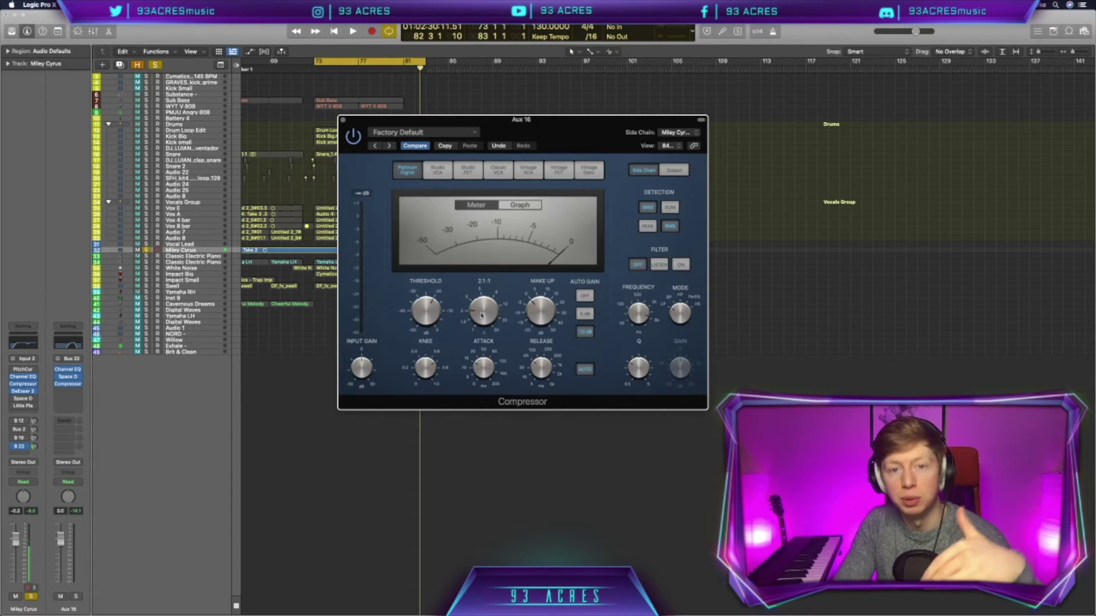
{"action": "left_click", "coordinate": [75, 596]}
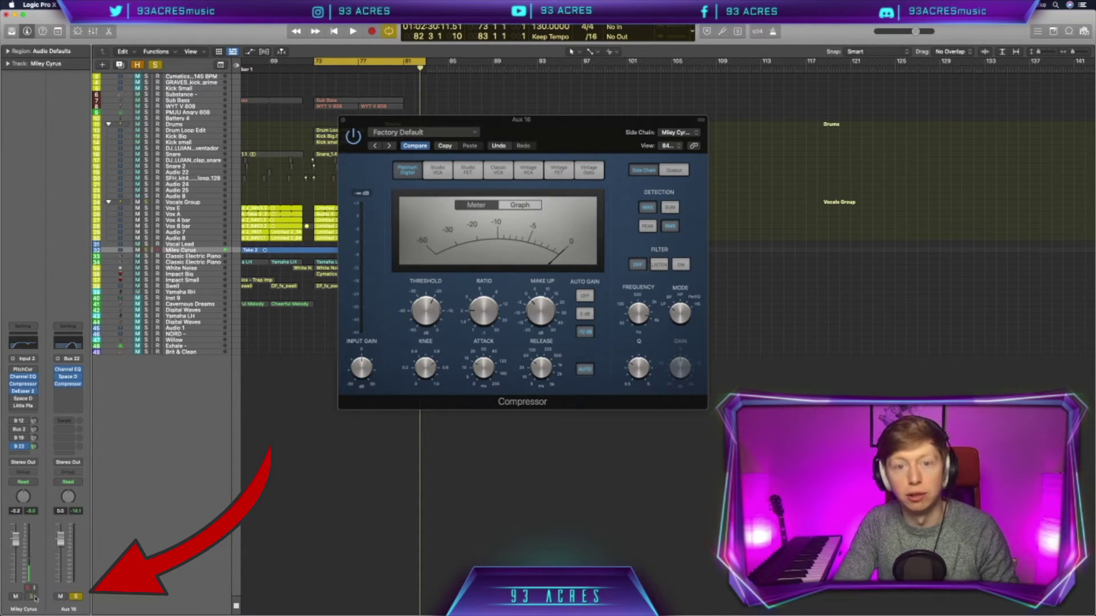
{"action": "key", "text": "space"}
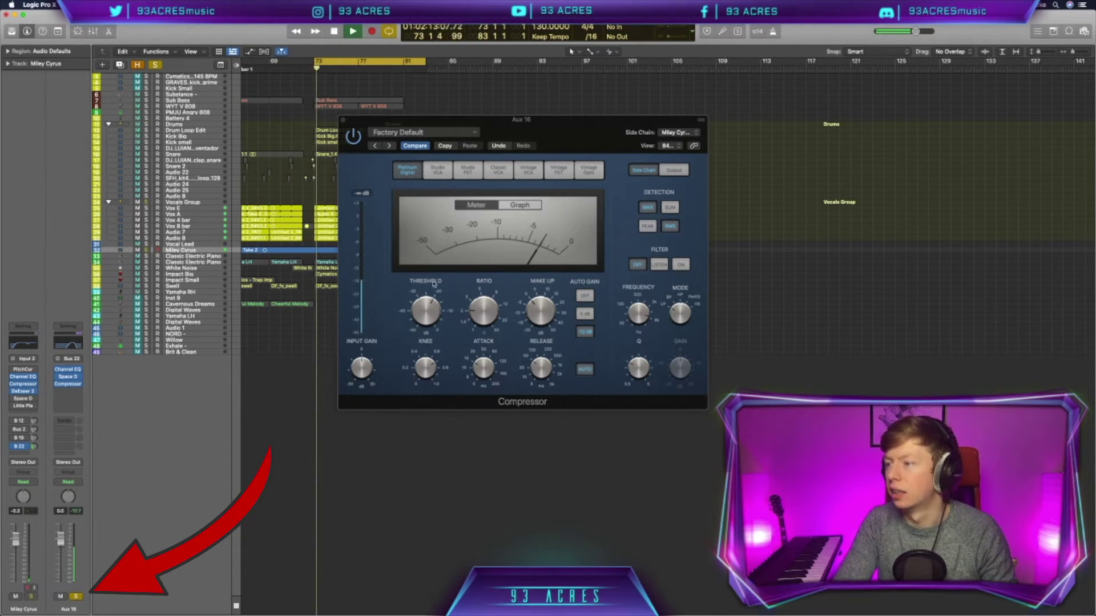
{"action": "left_click", "coordinate": [450, 312]}
{"action": "left_click_drag", "start_coordinate": [428, 313], "coordinate": [428, 337]}
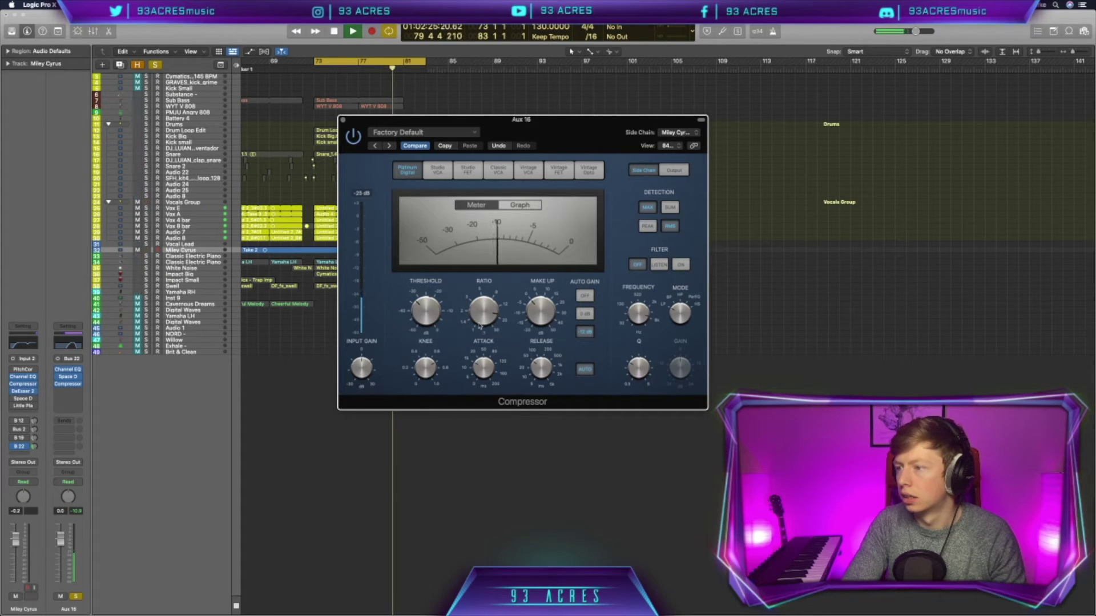
{"action": "left_click_drag", "start_coordinate": [485, 312], "coordinate": [487, 292]}
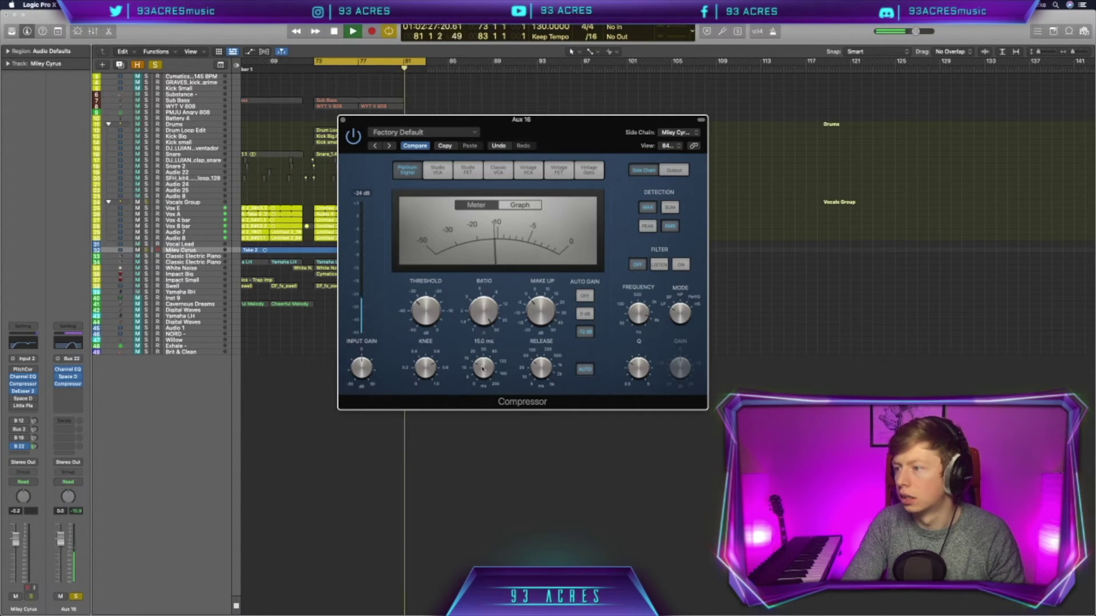
{"action": "left_click", "coordinate": [541, 365]}
{"action": "key", "text": "space"}
{"action": "left_click", "coordinate": [424, 327]}
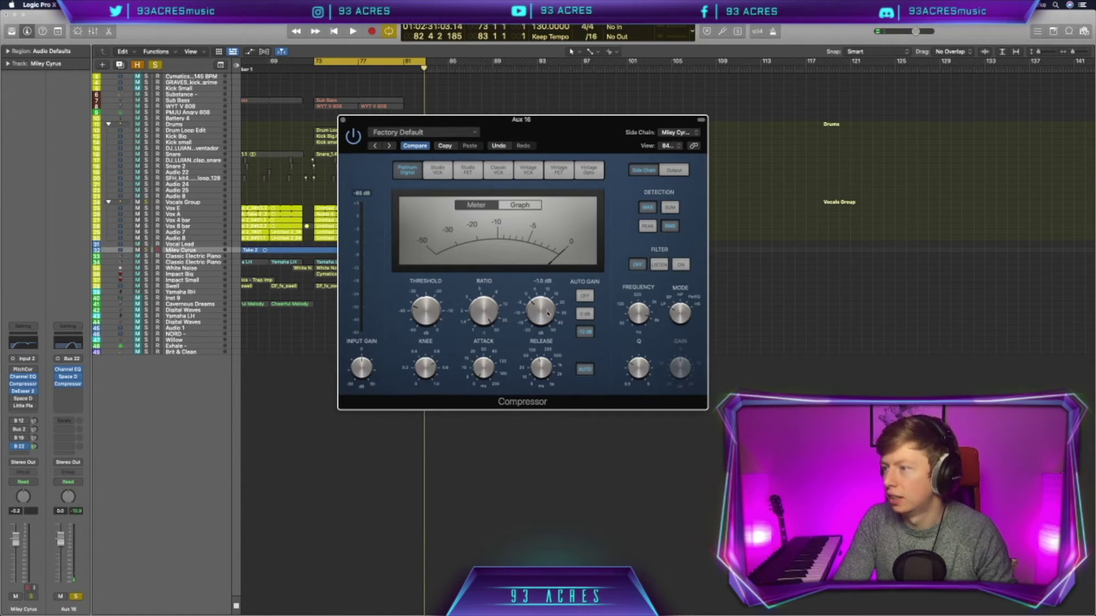
Step: Extend the end of the cycle range to bar 87 and audition the side-chained reverb tail past the vocal's end
{"action": "key", "text": "space"}
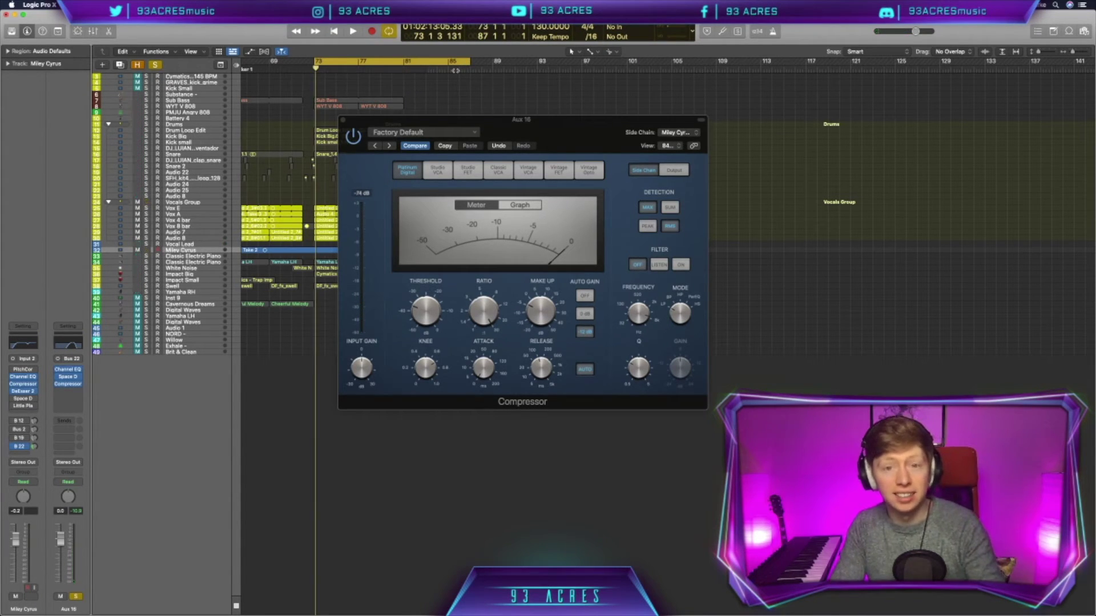
{"action": "key", "text": "space"}
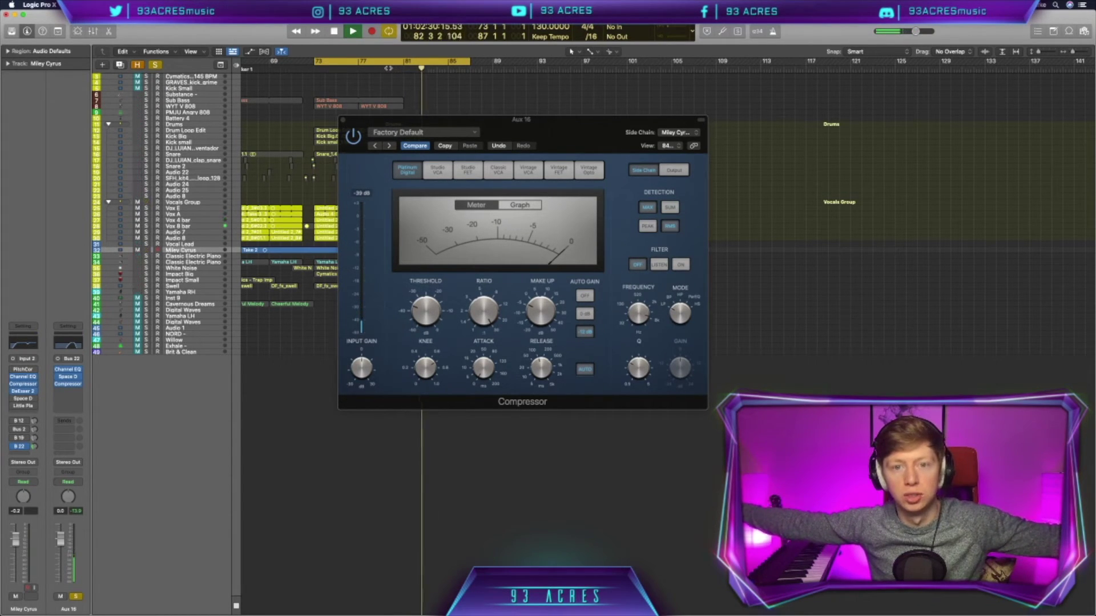
{"action": "key", "text": "space"}
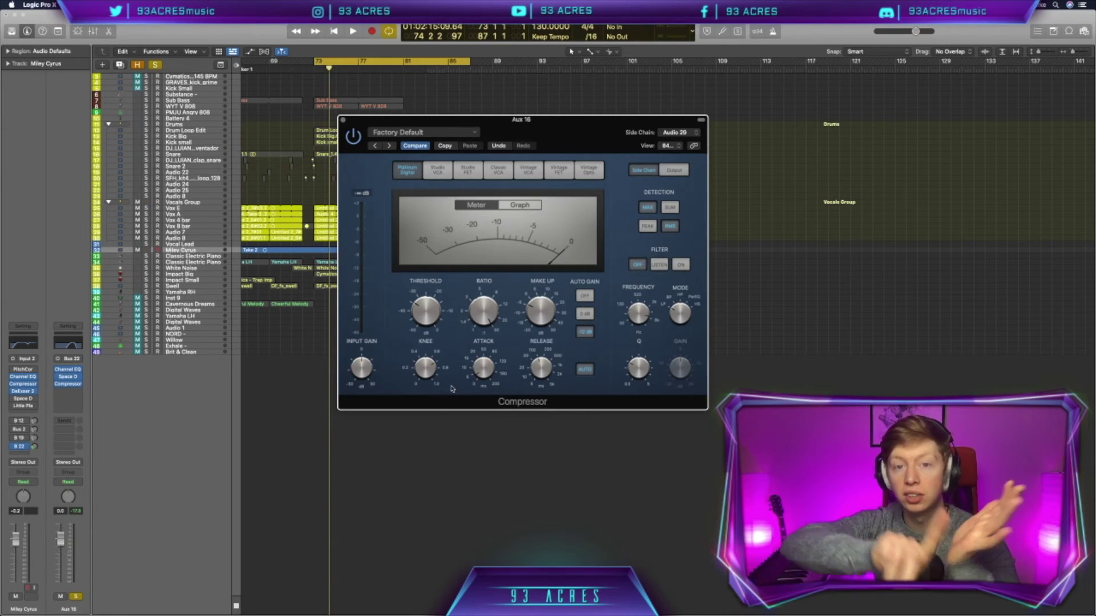
Step: Review the Compressor's knobs and available side-chain sources, keep Miley Cyrus (Audio 29) as the source and close the plug-in window
{"action": "mouse_move", "coordinate": [484, 373]}
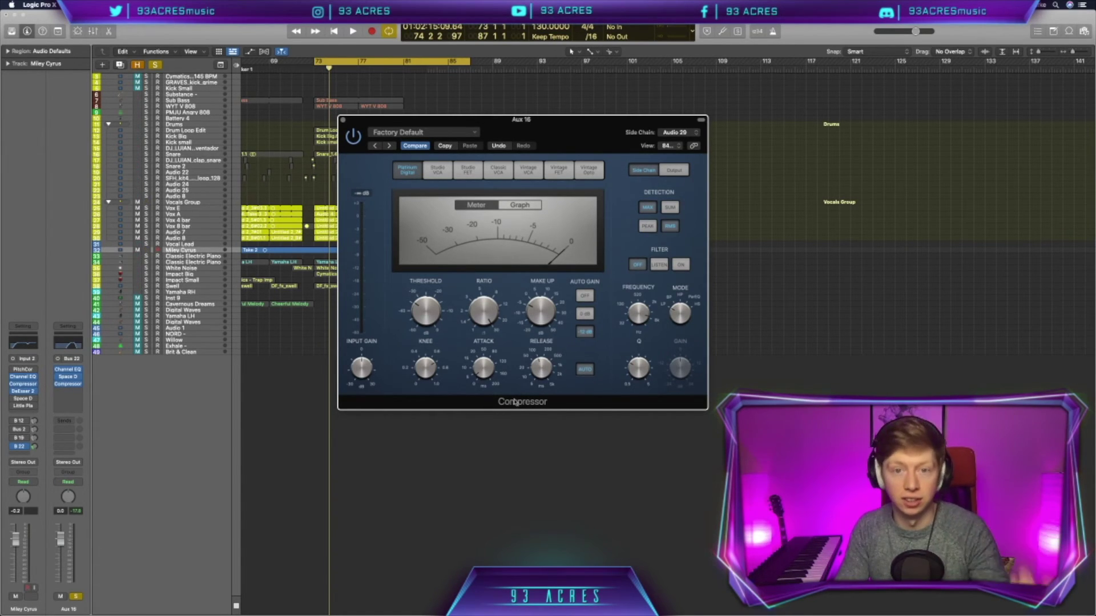
{"action": "left_click", "coordinate": [543, 370]}
{"action": "mouse_move", "coordinate": [425, 314]}
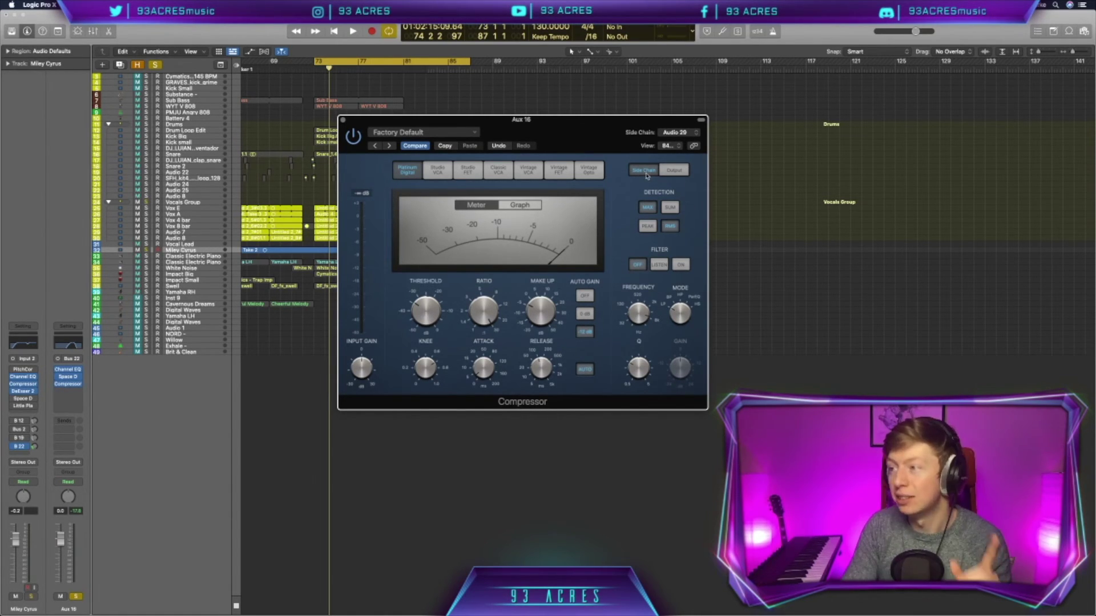
{"action": "left_click", "coordinate": [675, 132]}
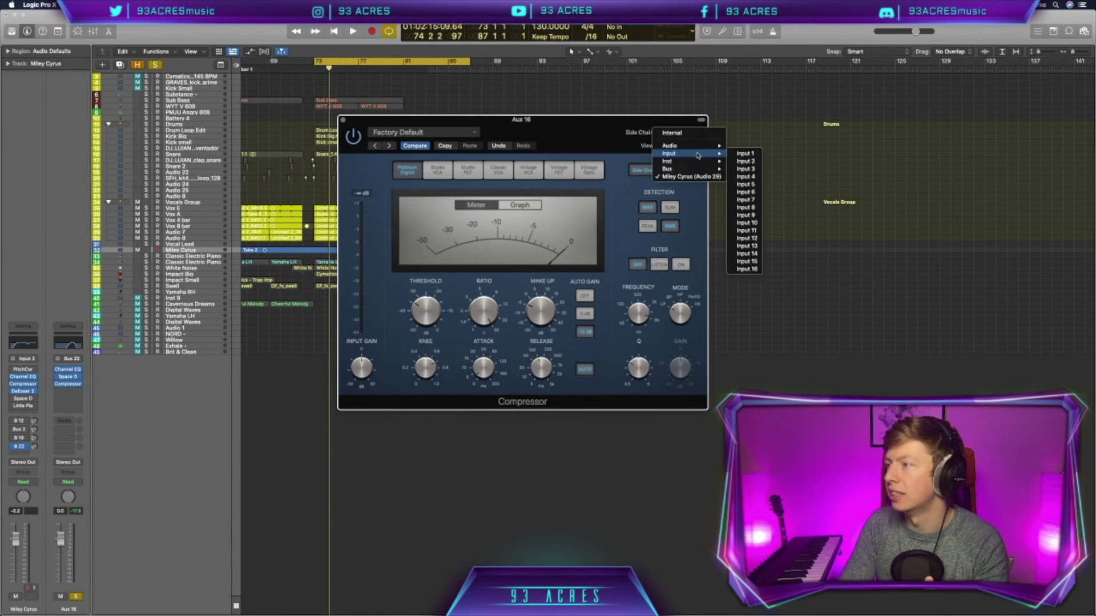
{"action": "mouse_move", "coordinate": [701, 162]}
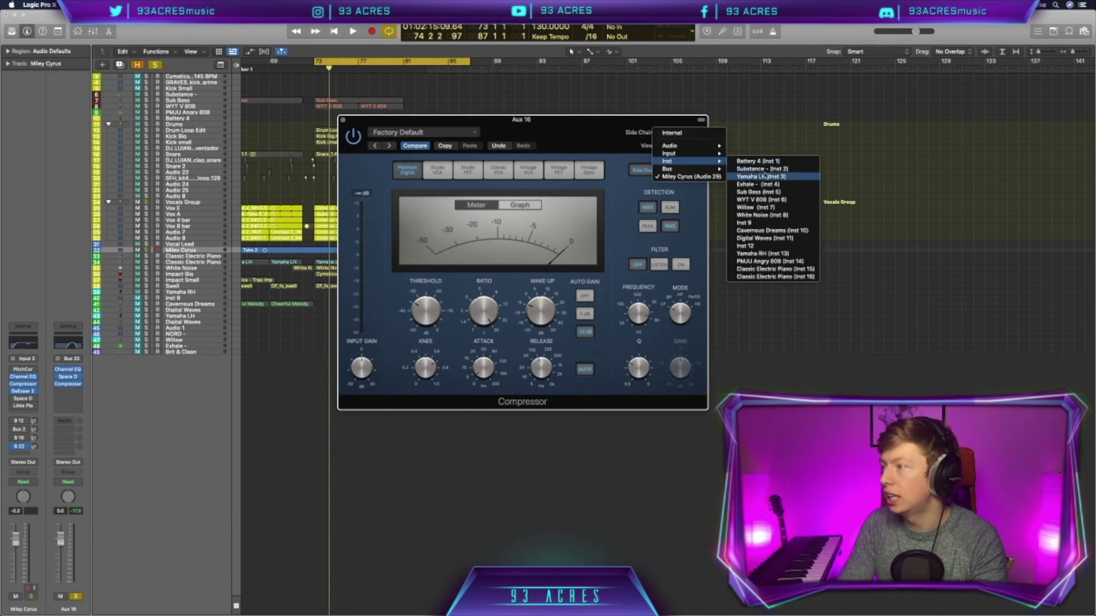
{"action": "left_click", "coordinate": [700, 177]}
{"action": "left_click", "coordinate": [342, 121]}
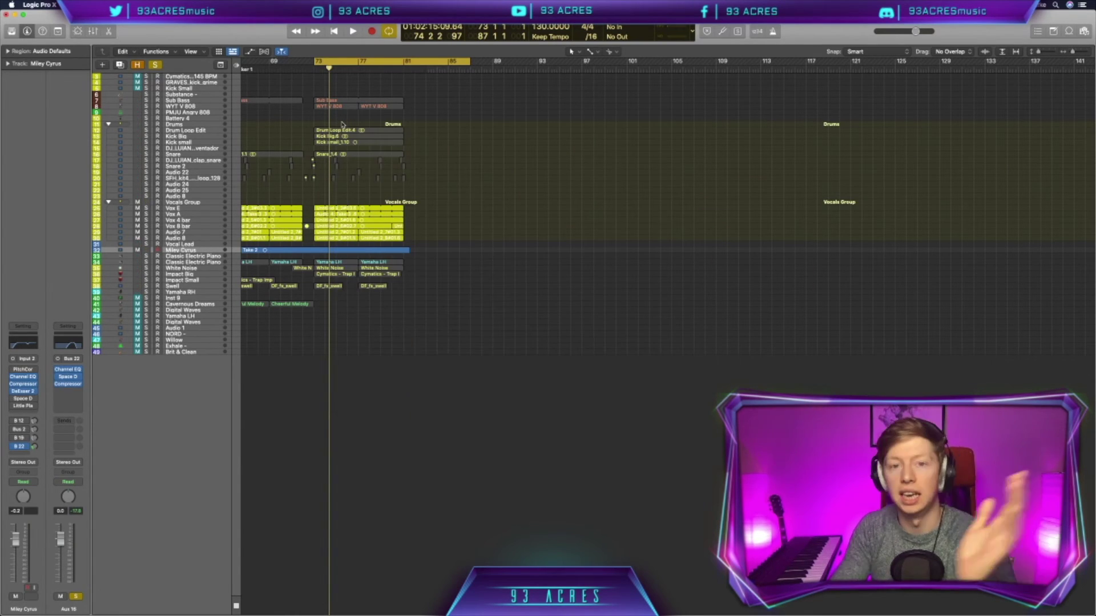